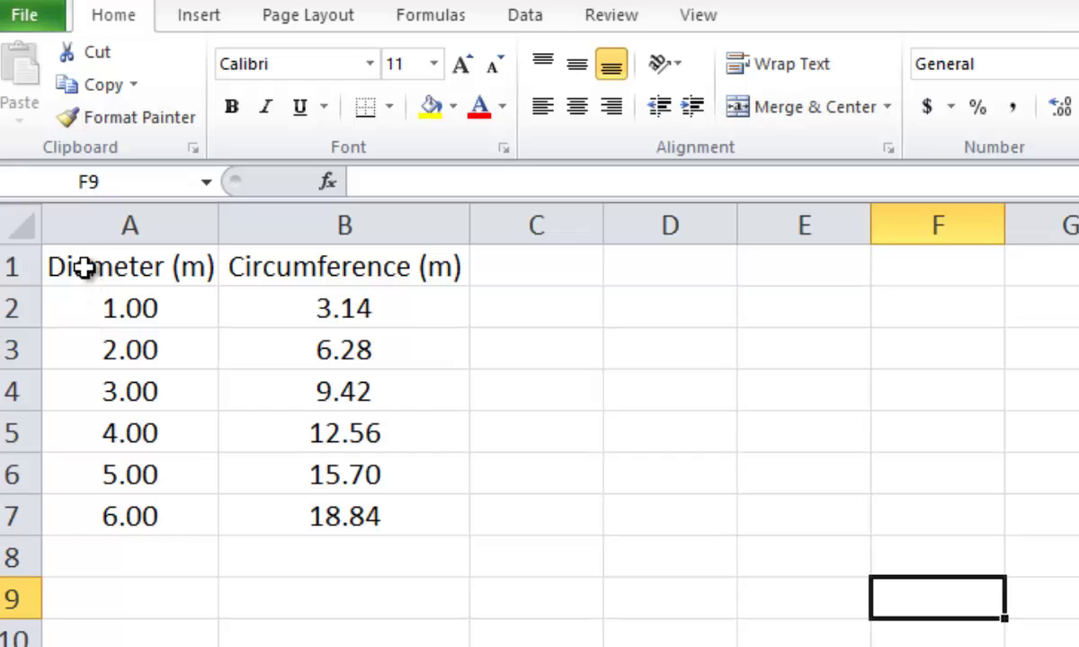
- Insert a scatter chart with only markers from the diameter and circumference data in A1:B7
left_click_drag(85, 267, 283, 519)
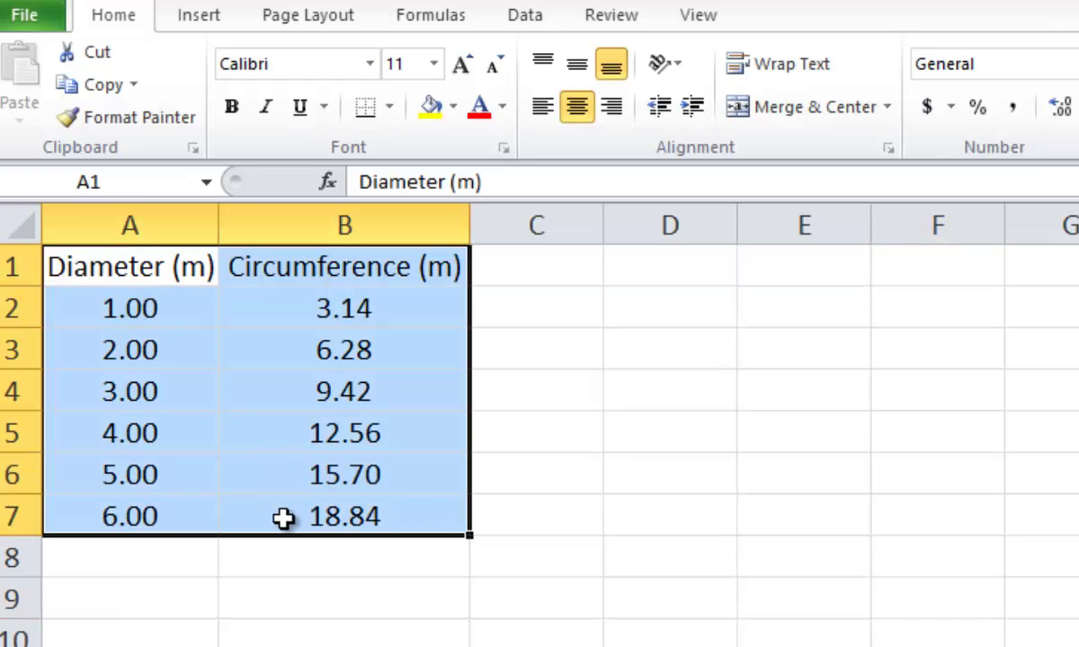
left_click(192, 21)
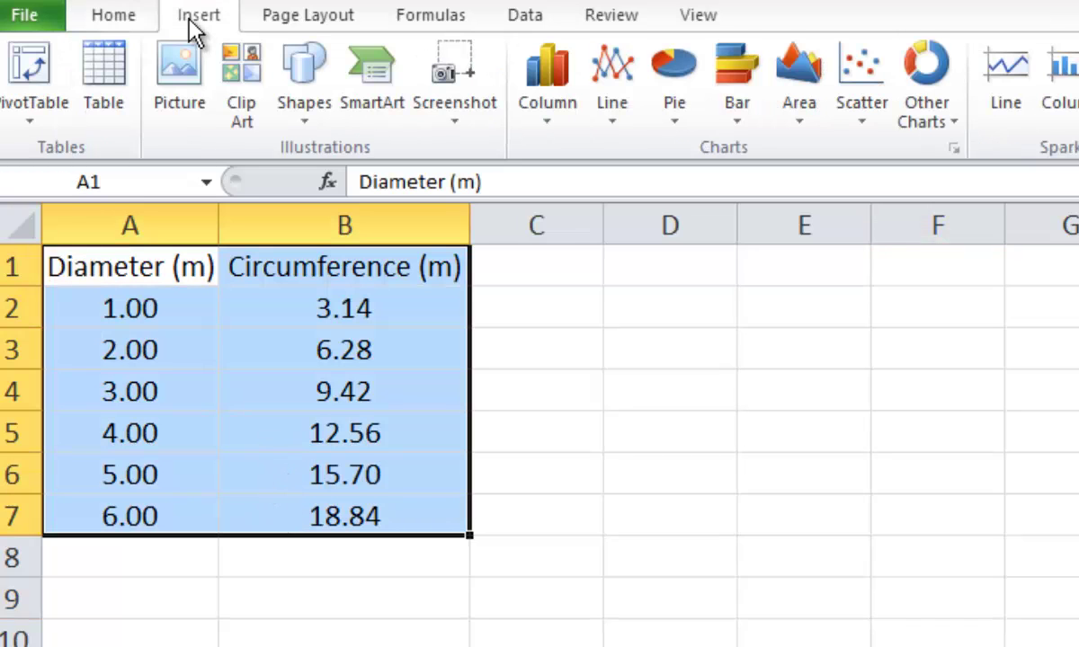
left_click(863, 106)
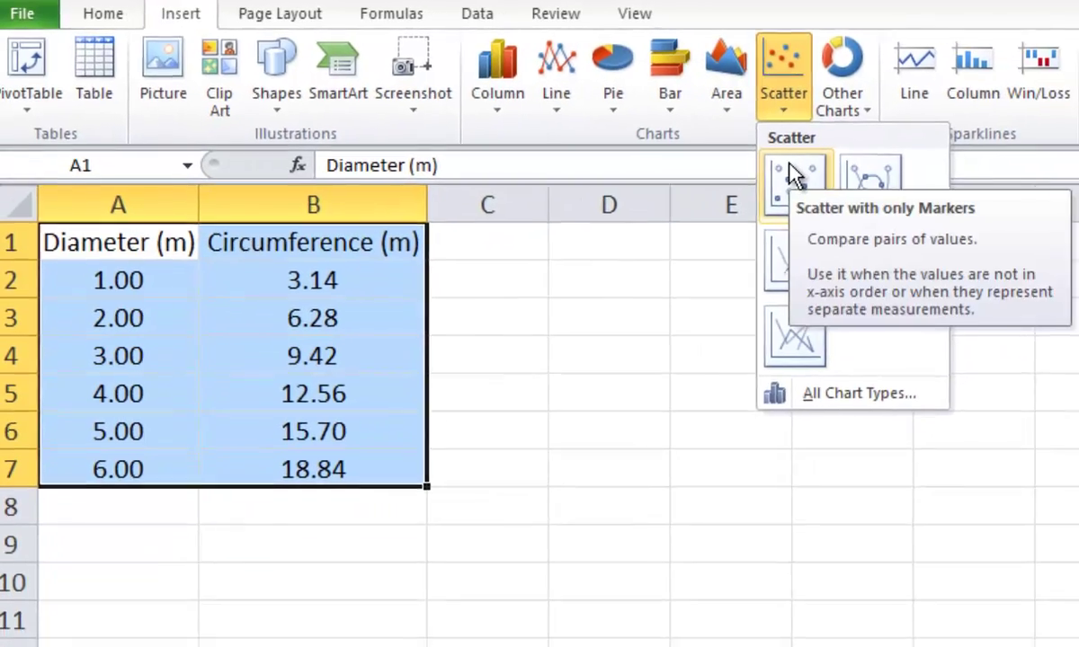
left_click(793, 177)
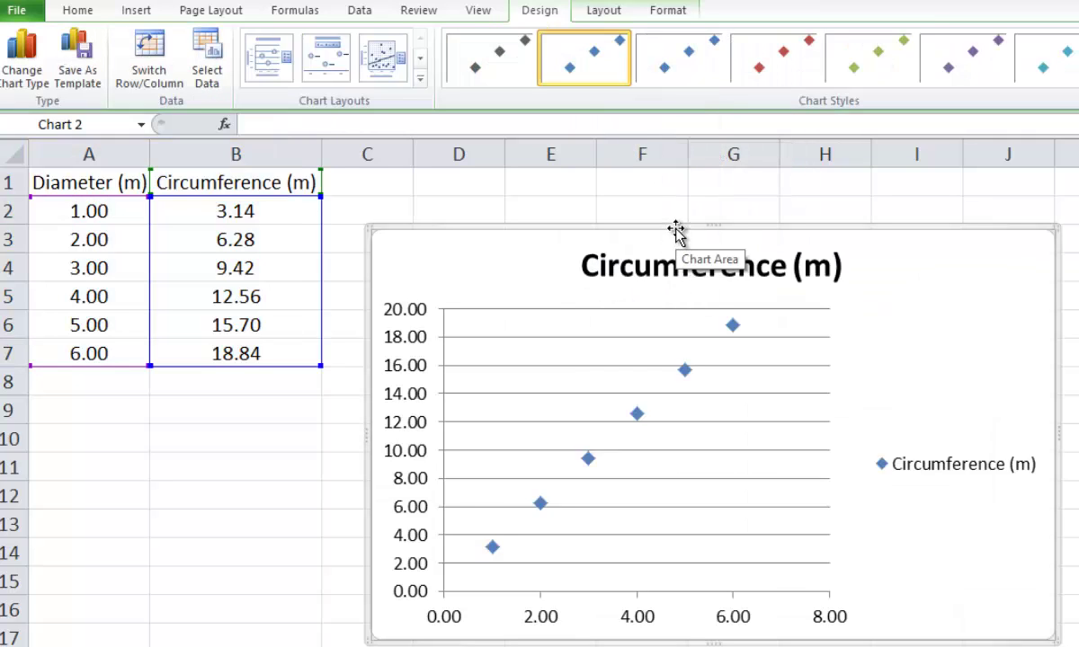
- Move the chart up beside the data table and shrink it to end around row 13, and delete its legend
left_click_drag(675, 227, 637, 179)
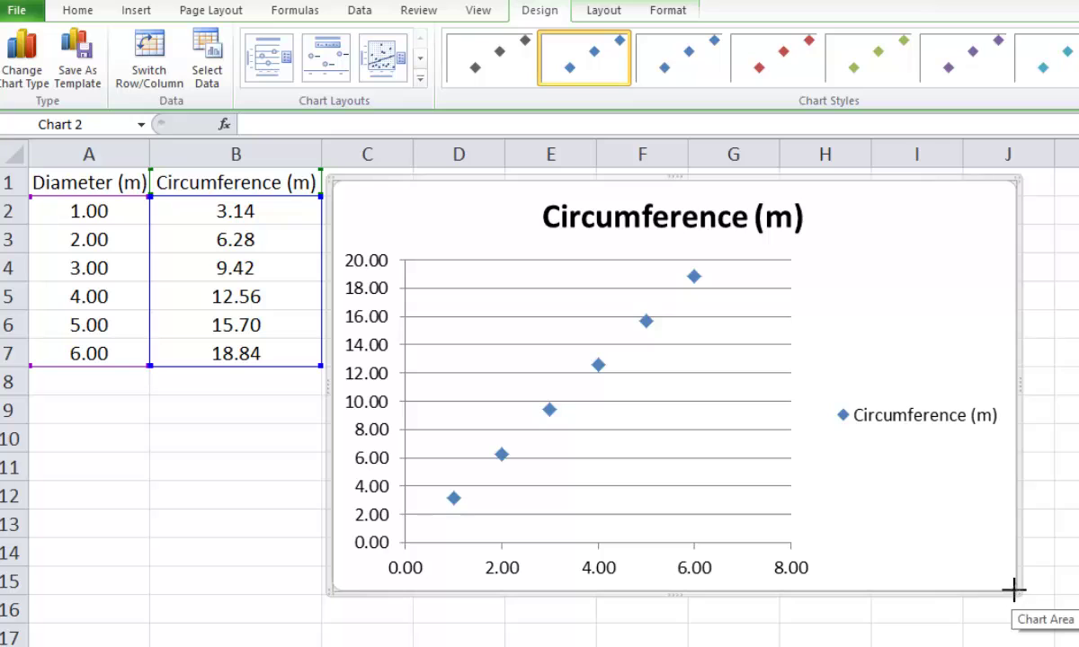
left_click_drag(1013, 590, 919, 518)
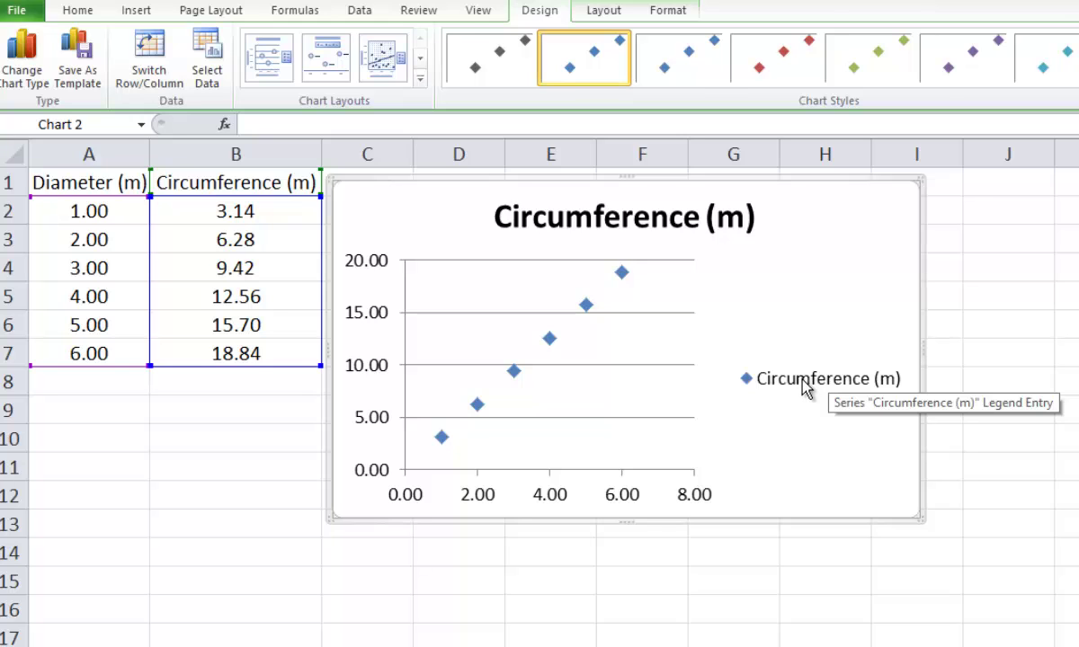
left_click(802, 386)
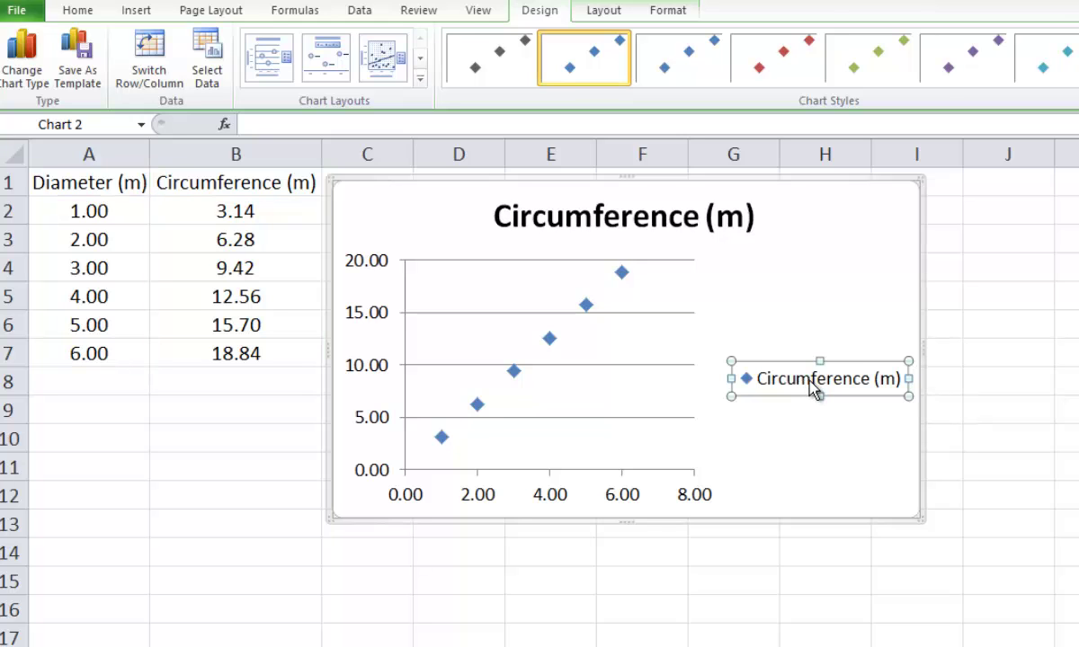
key("Delete")
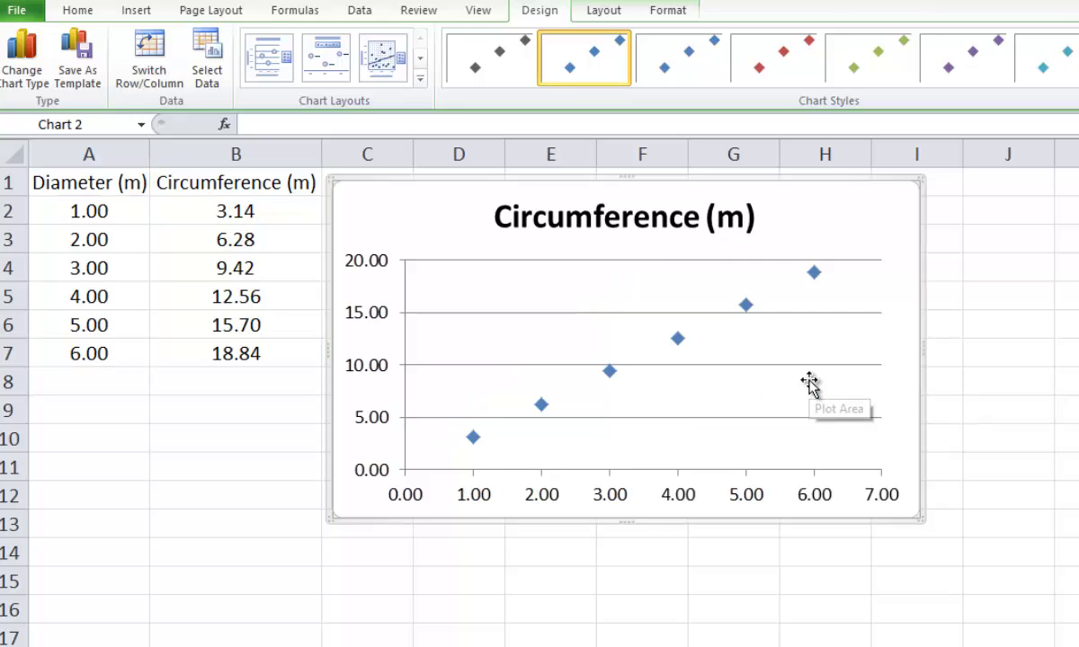
- Change the chart title to "Circumference vs Diameter of a circle"
left_click(700, 224)
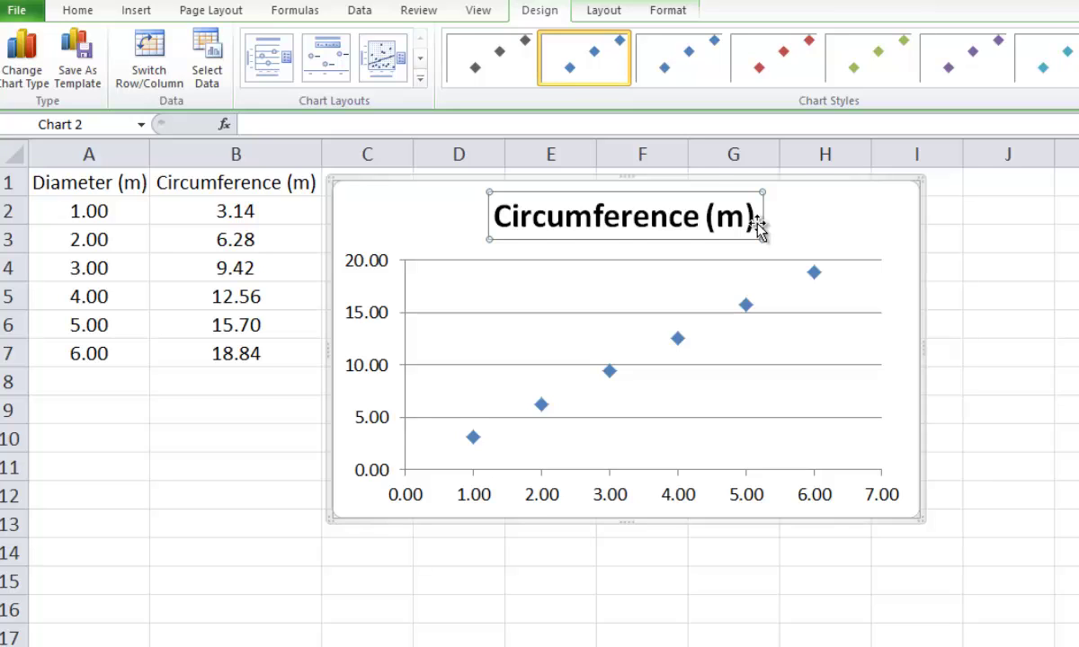
left_click_drag(758, 227, 702, 223)
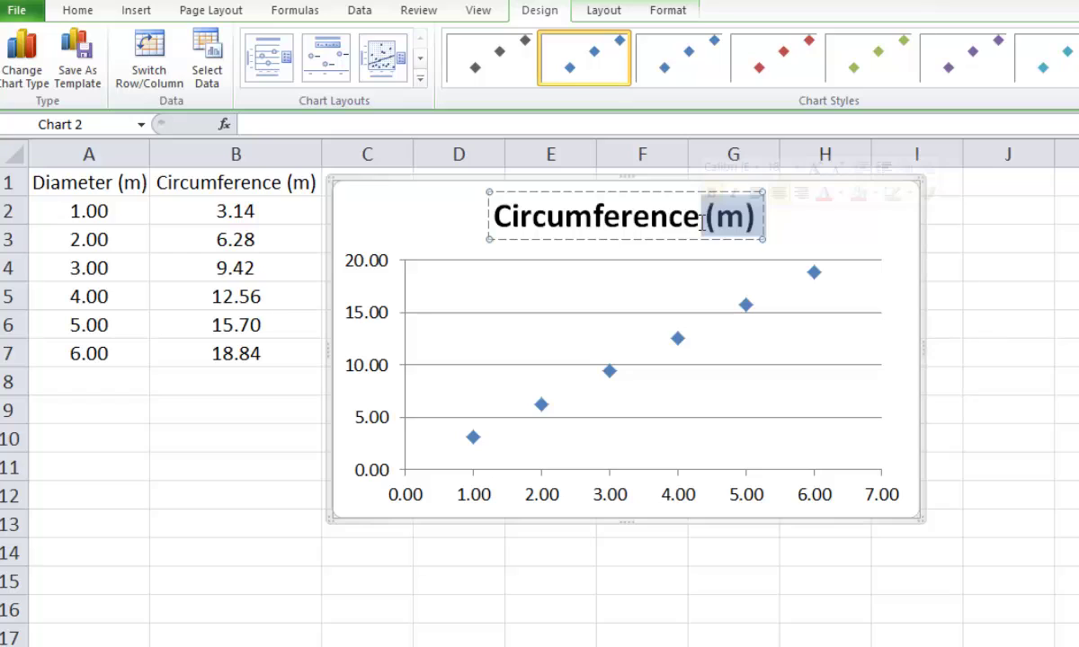
key("Delete")
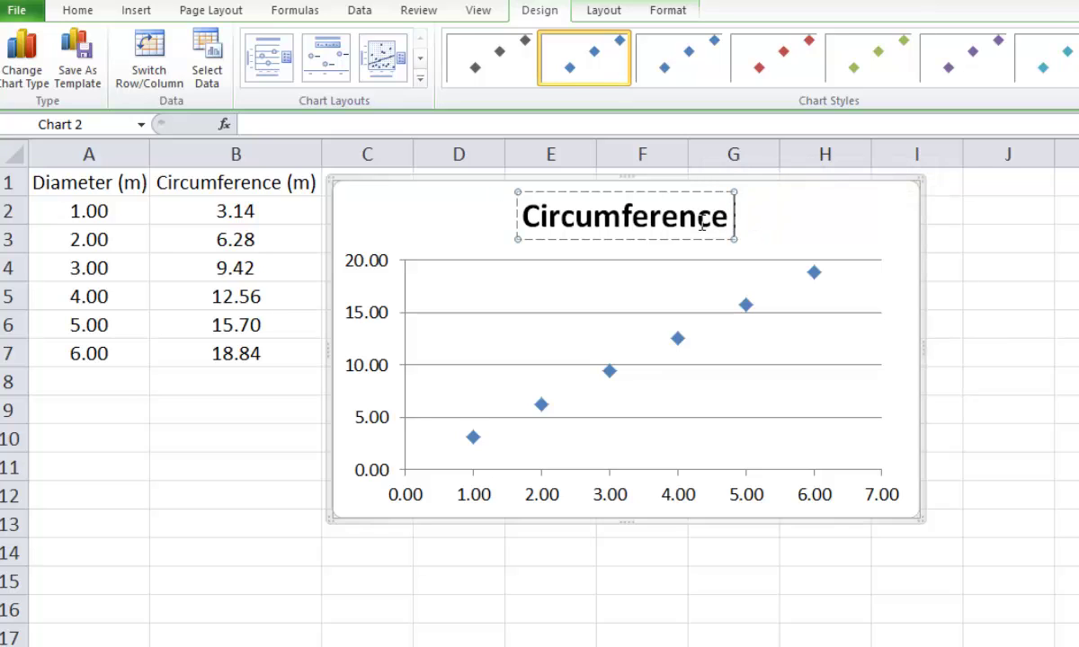
type("vs")
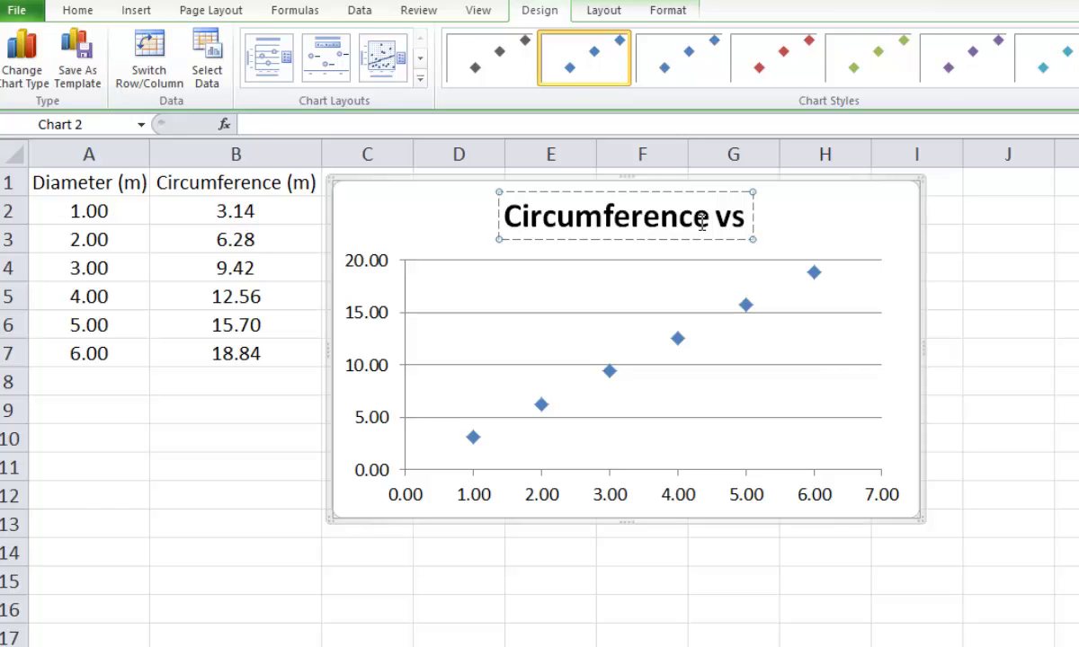
type(" Diameyt")
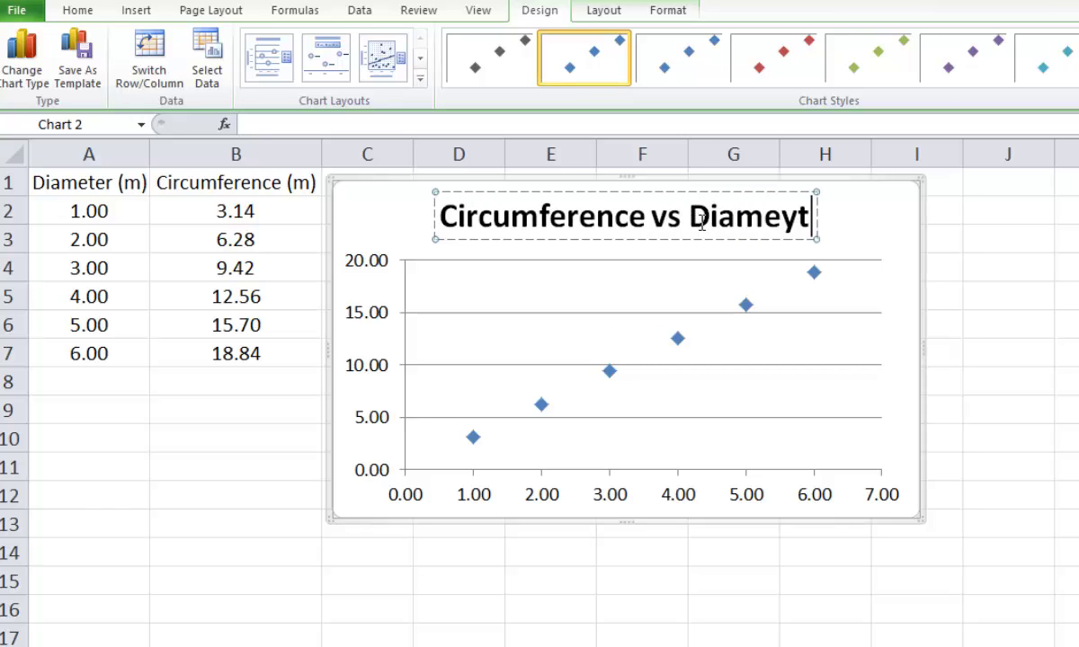
key("BackSpace")
key("BackSpace")
type("ter")
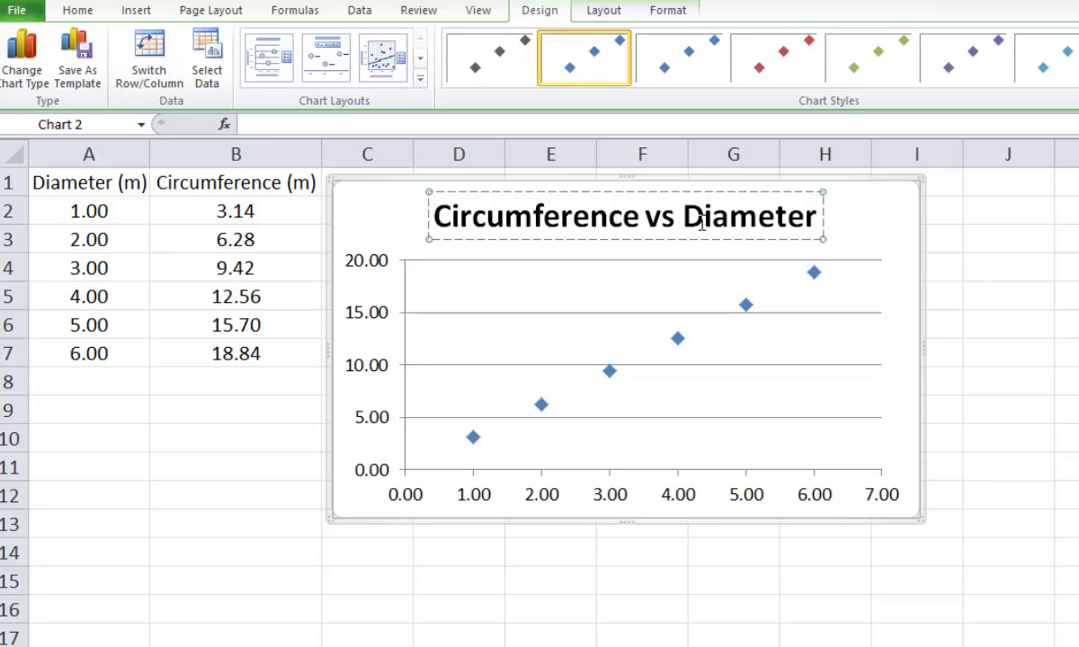
type("of a ")
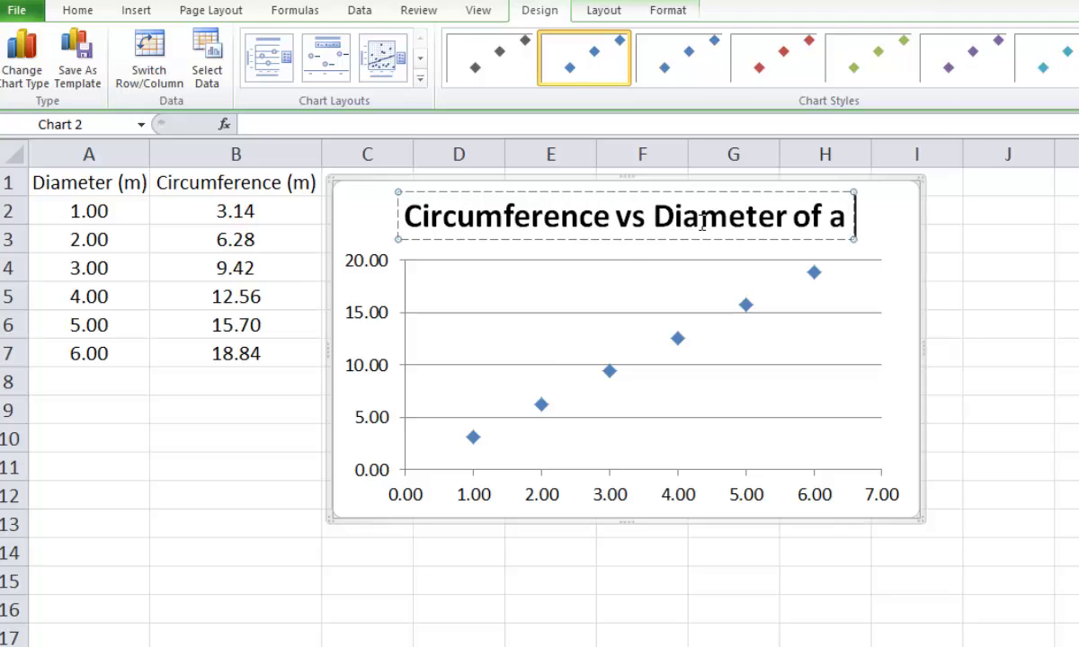
type("circle")
key("Escape")
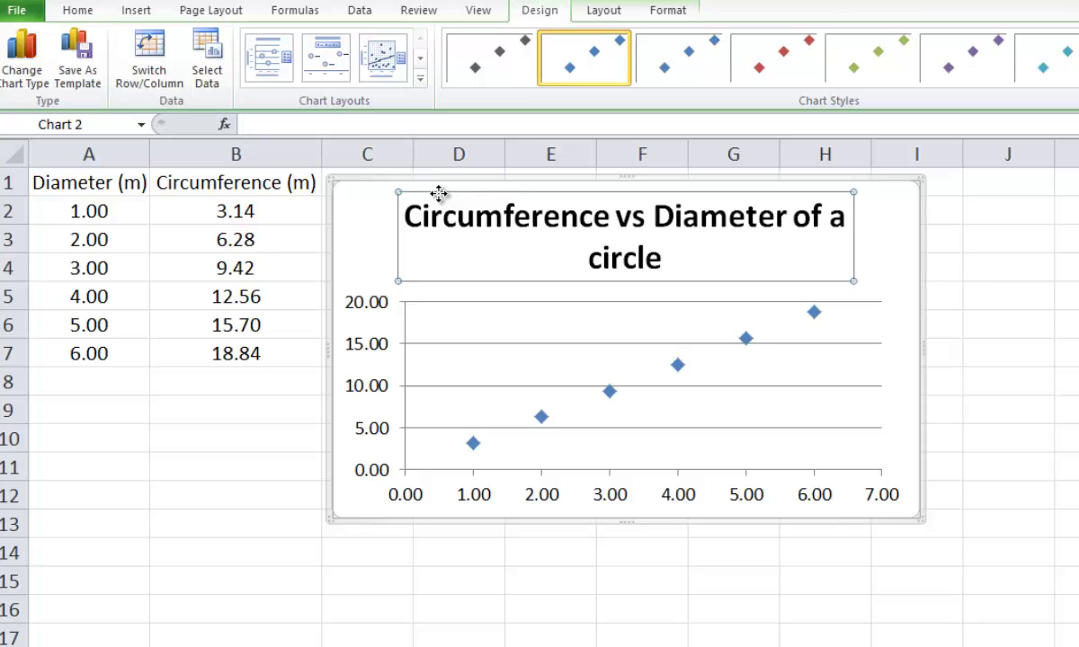
- Set the chart title's font size to 14
left_click(86, 13)
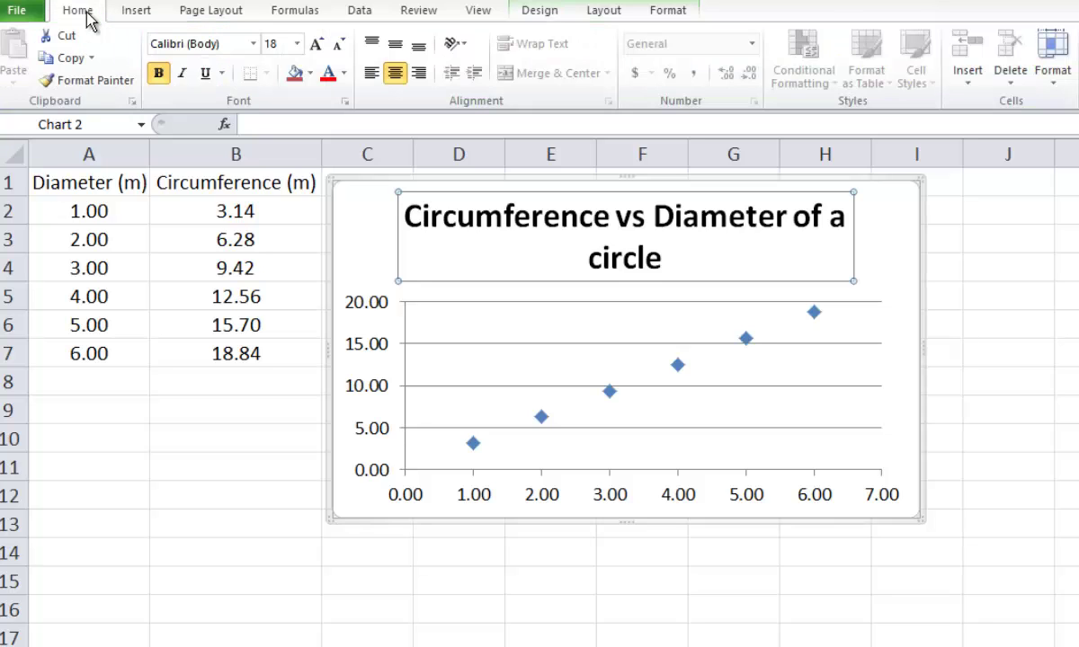
left_click(298, 45)
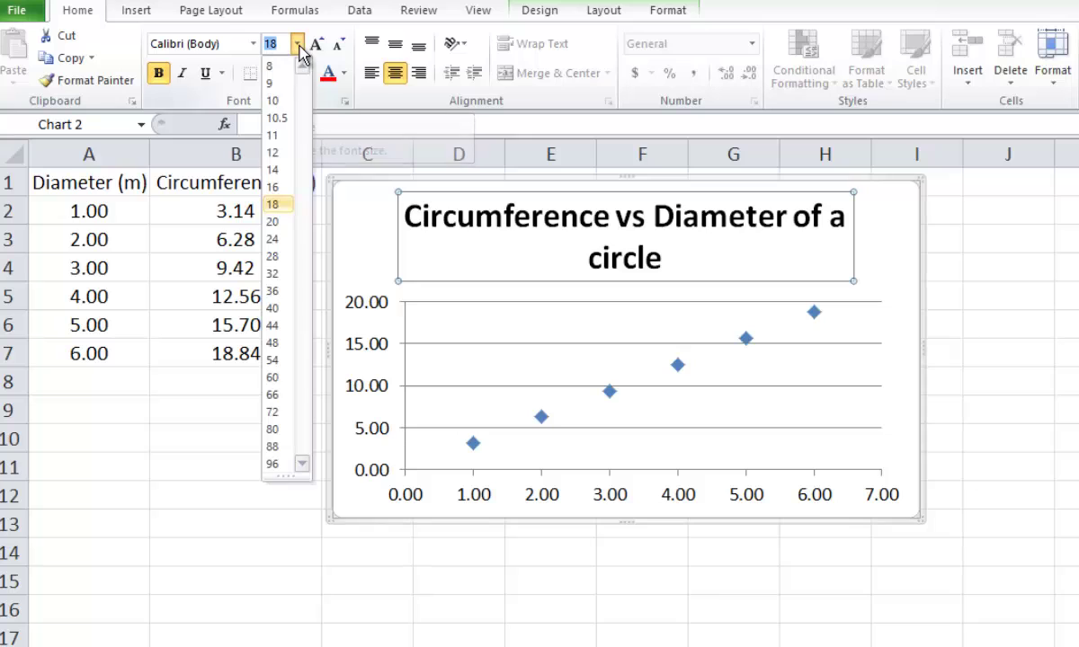
left_click(281, 171)
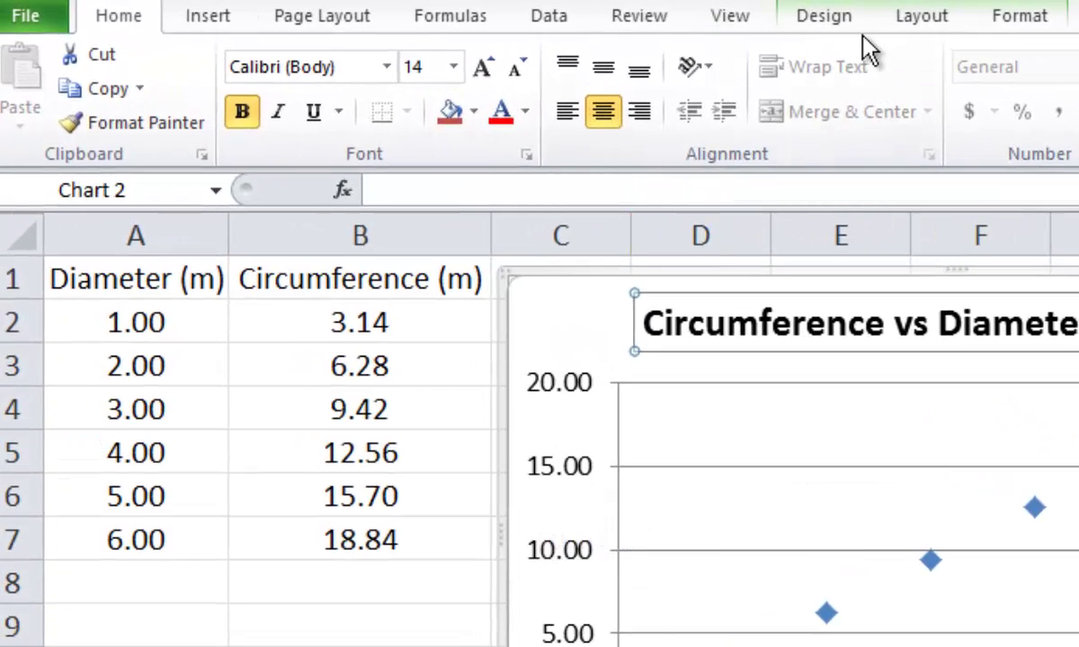
- Add a primary horizontal axis title below the axis reading "Diameter (m)"
left_click(917, 27)
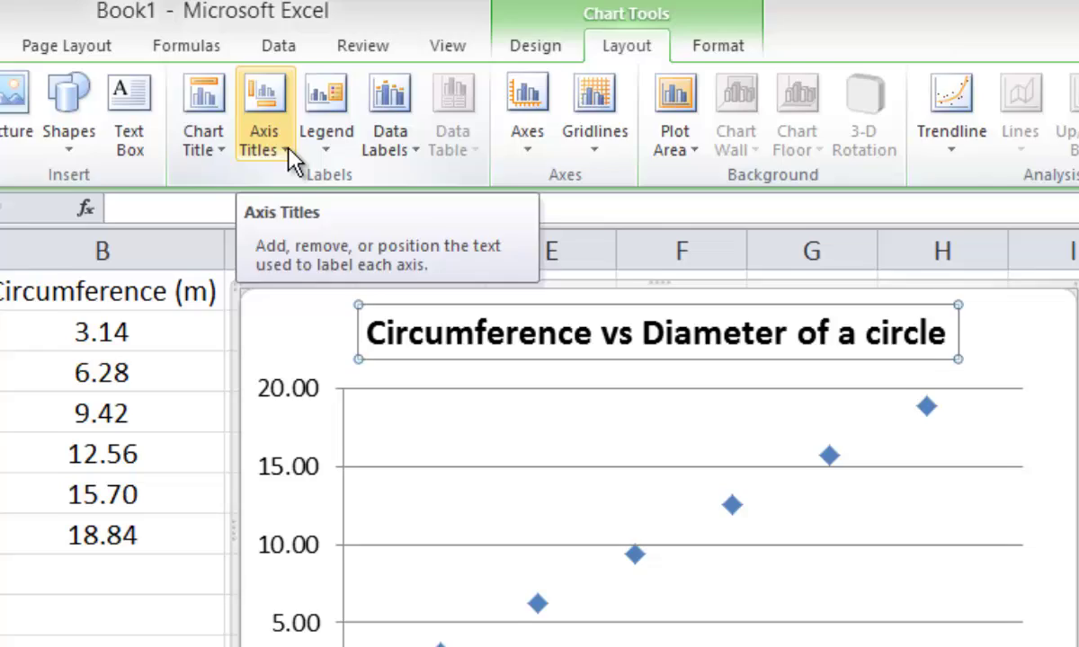
left_click(557, 128)
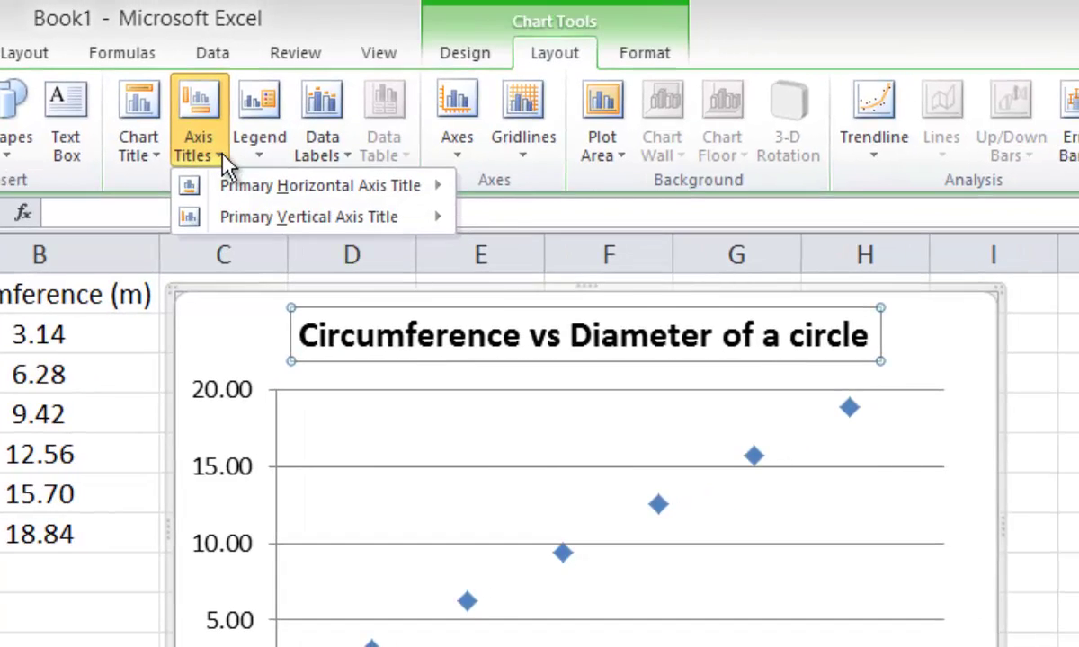
mouse_move(245, 193)
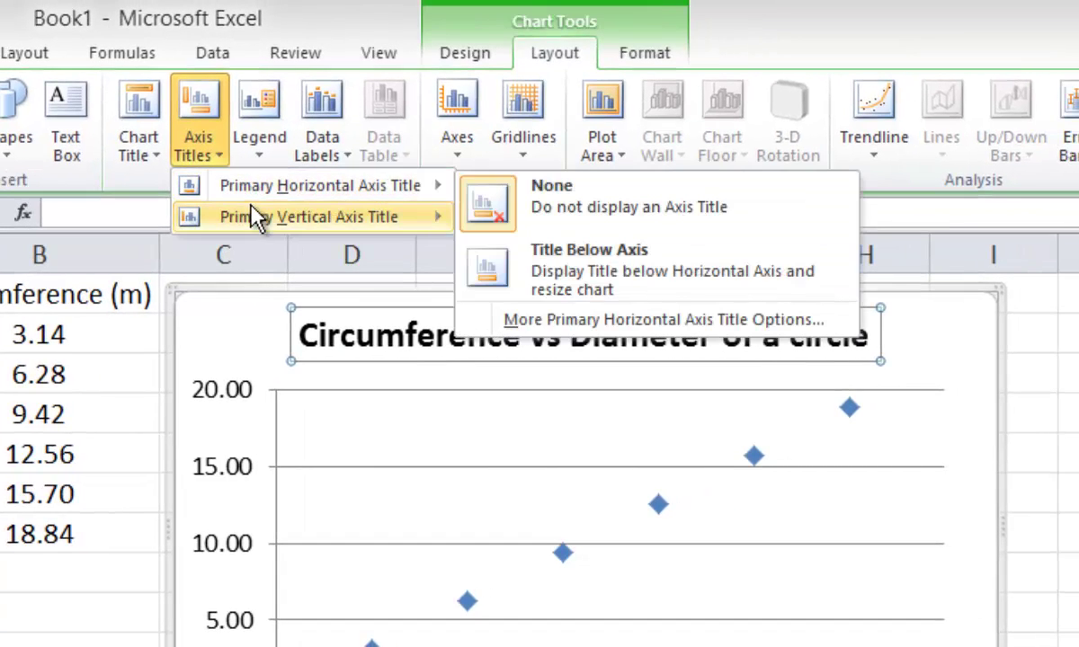
mouse_move(258, 216)
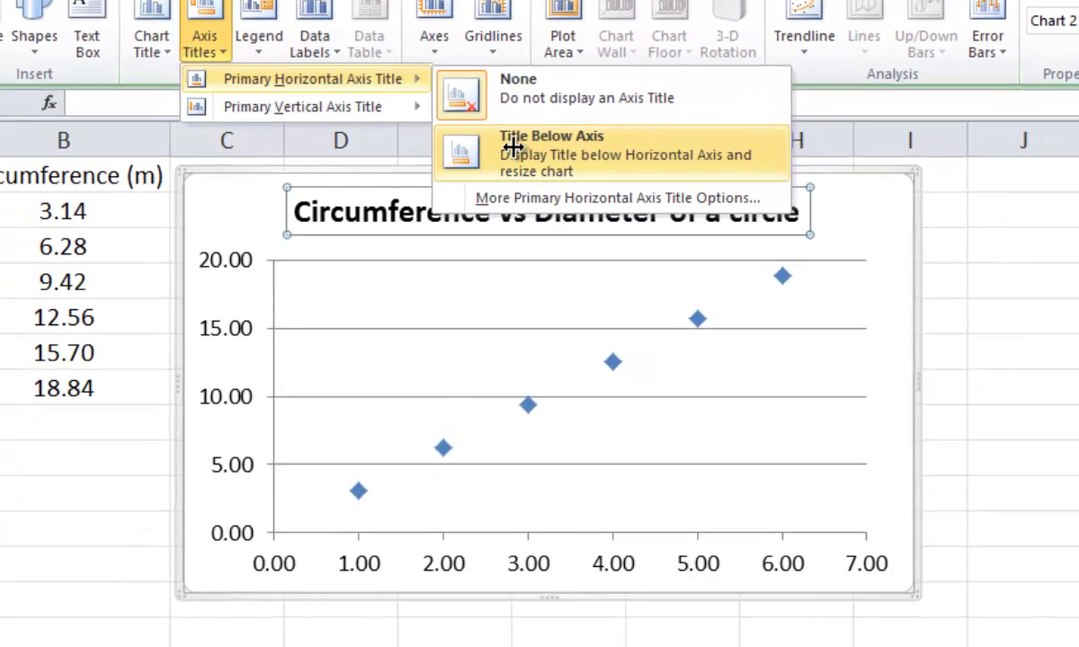
left_click(513, 147)
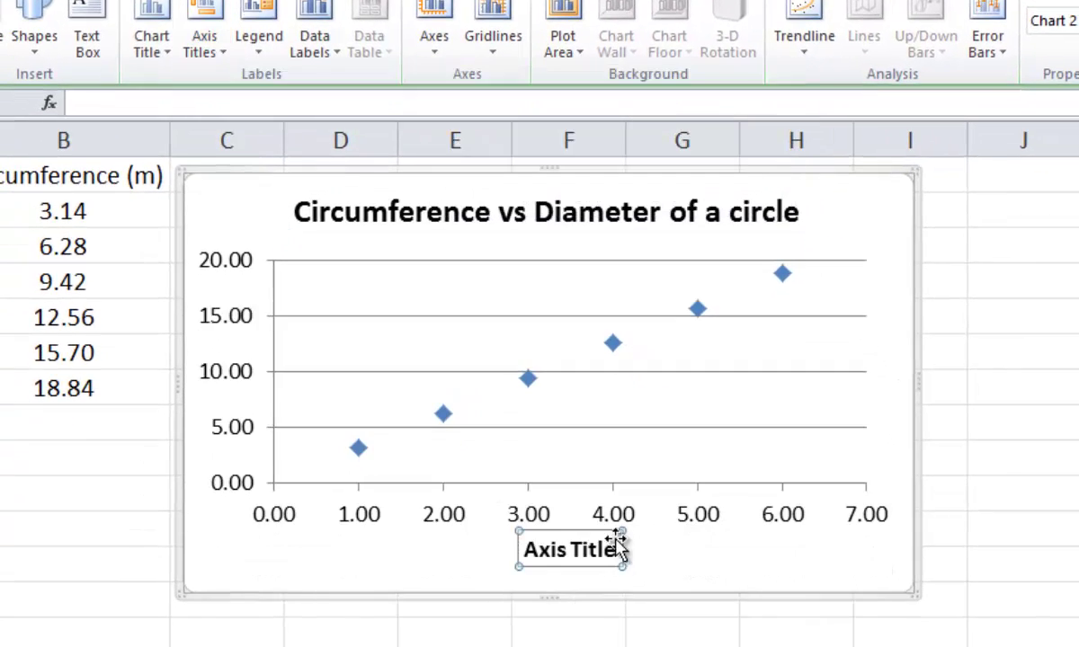
left_click_drag(610, 550, 543, 550)
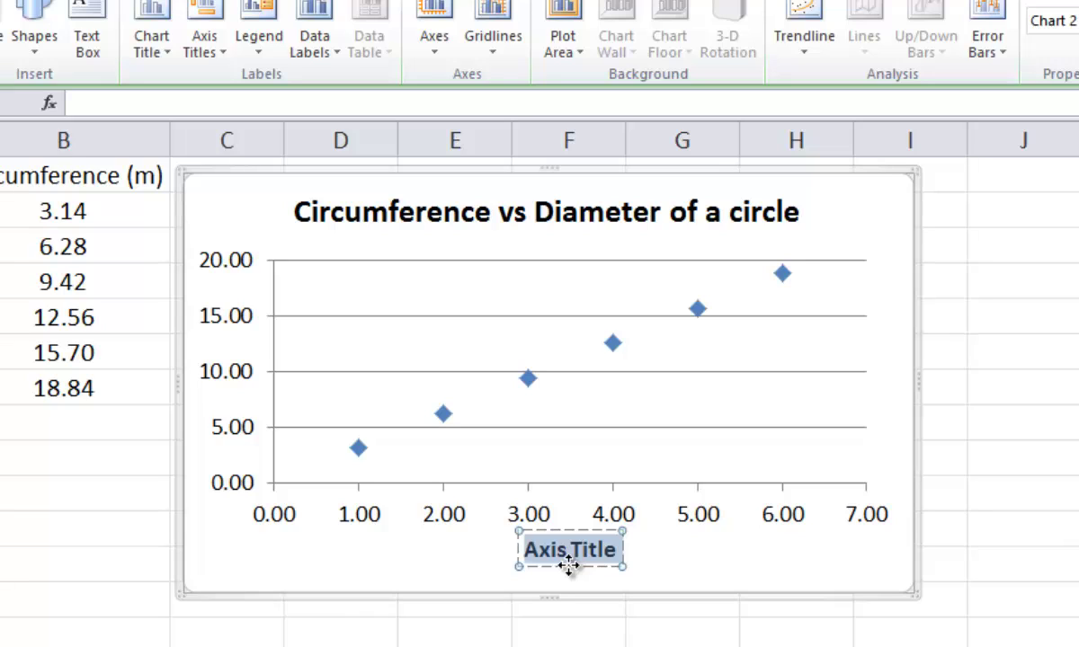
type("Diame")
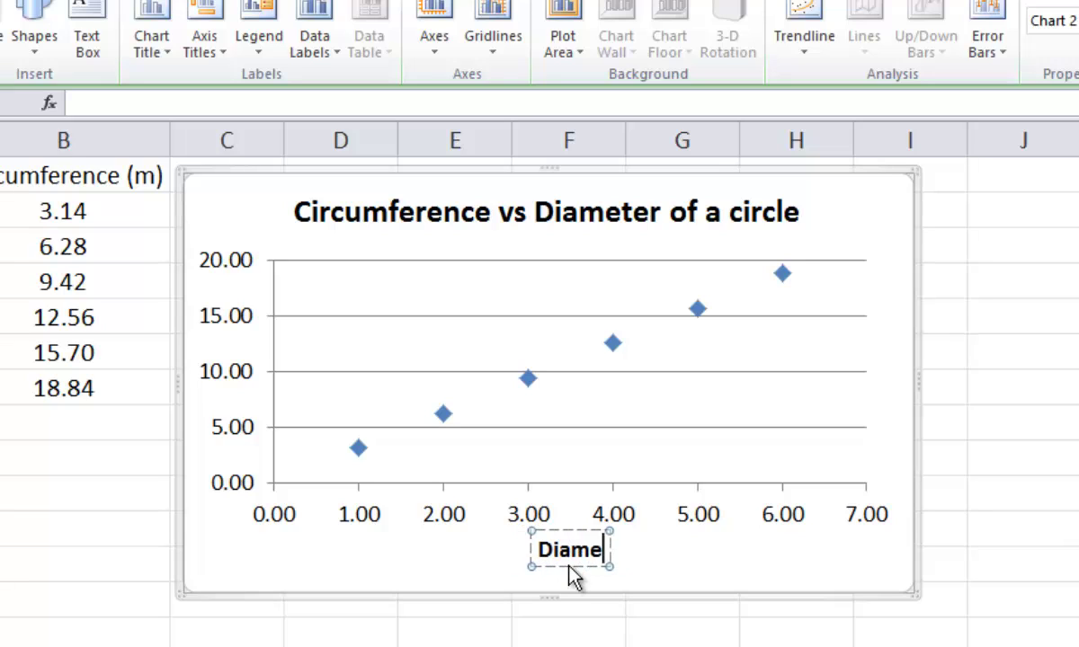
type("ter (m")
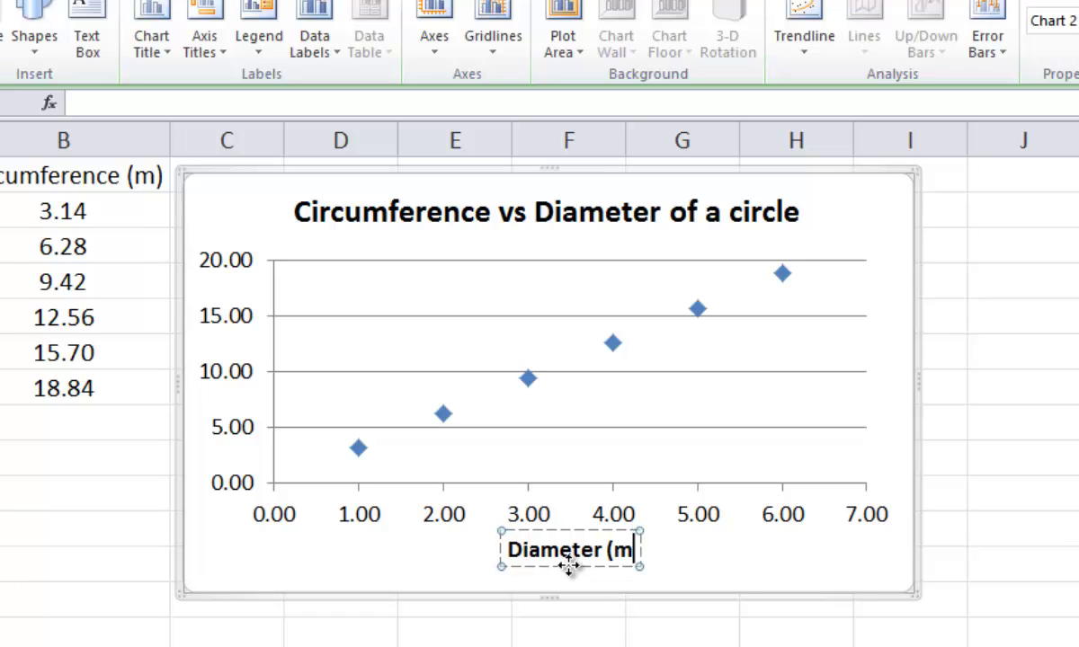
type(")")
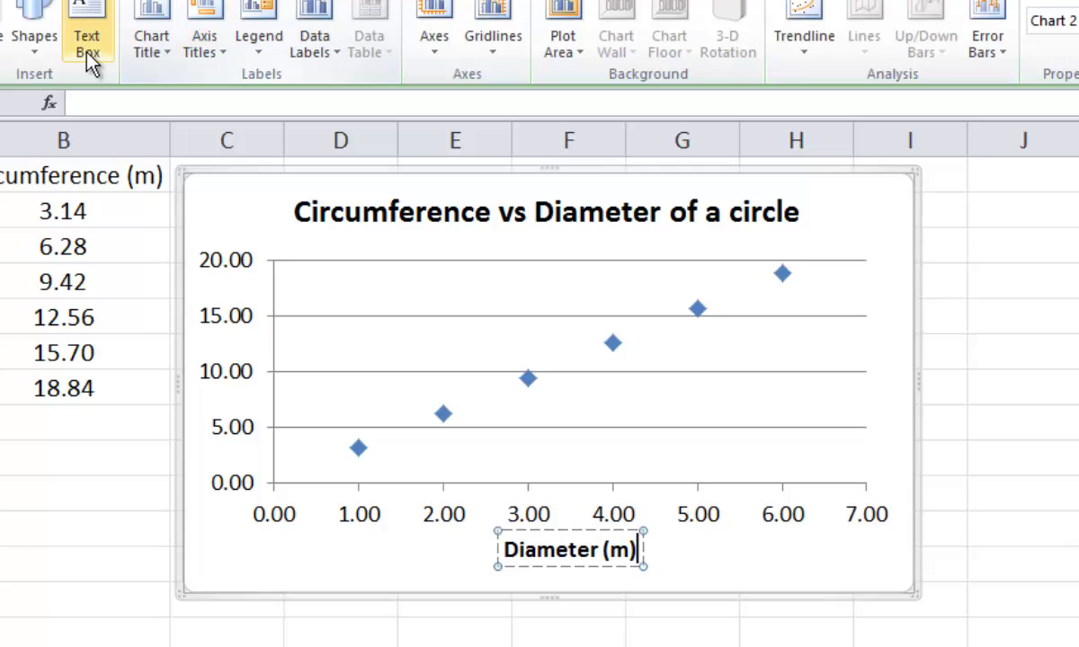
- Add a rotated primary vertical axis title reading "Circumference (m)"
left_click(220, 52)
mouse_move(242, 108)
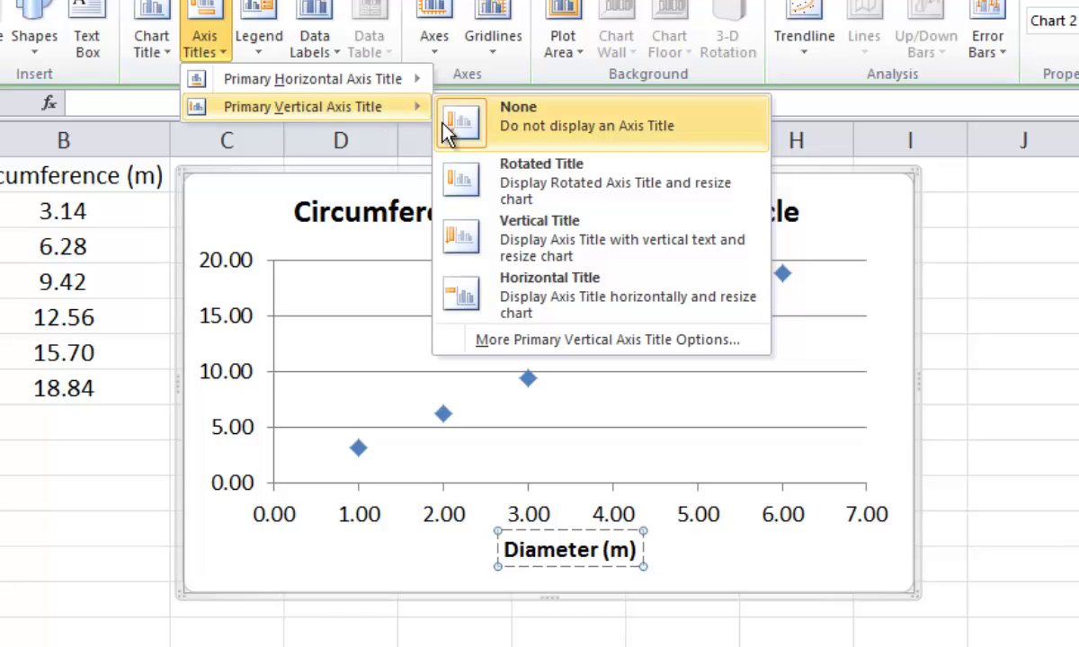
left_click(546, 171)
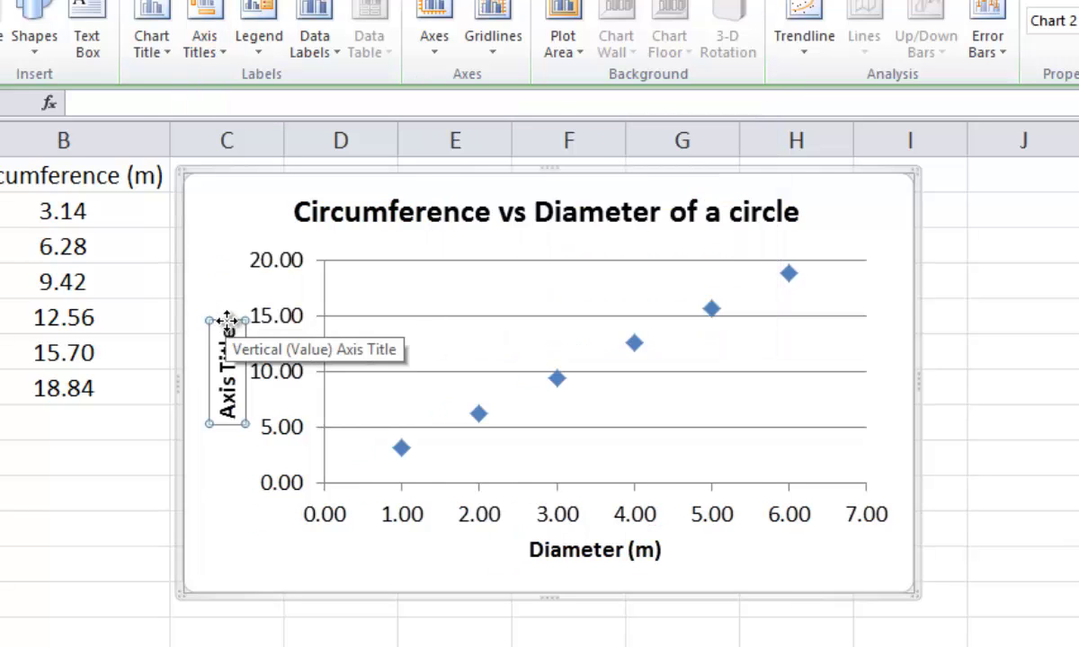
left_click(227, 333)
left_click_drag(226, 333, 224, 395)
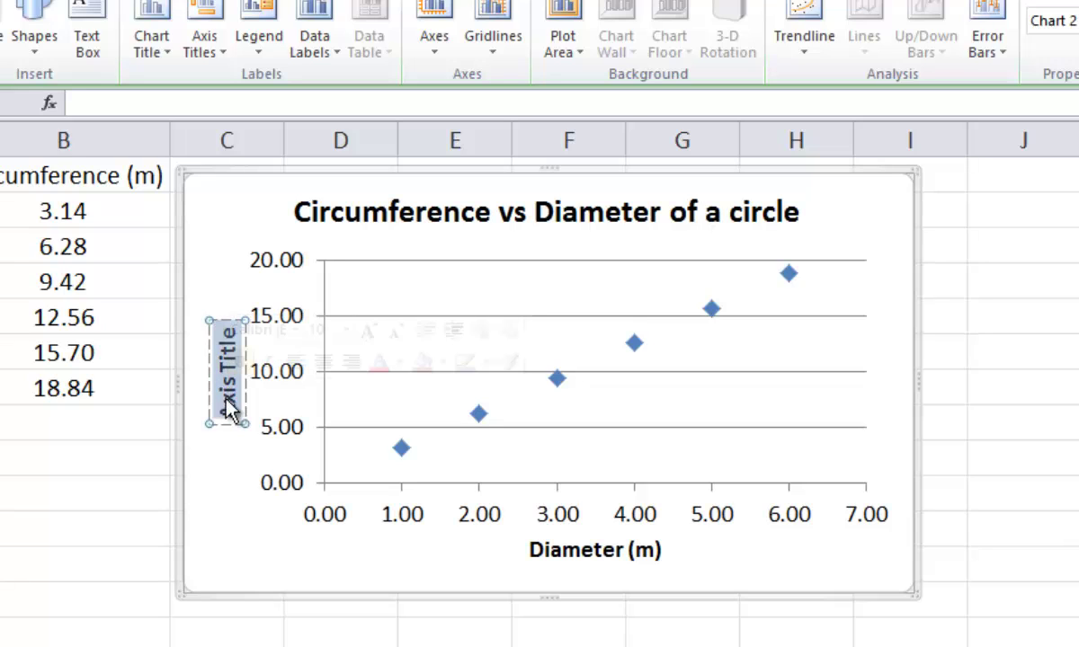
type("Cir")
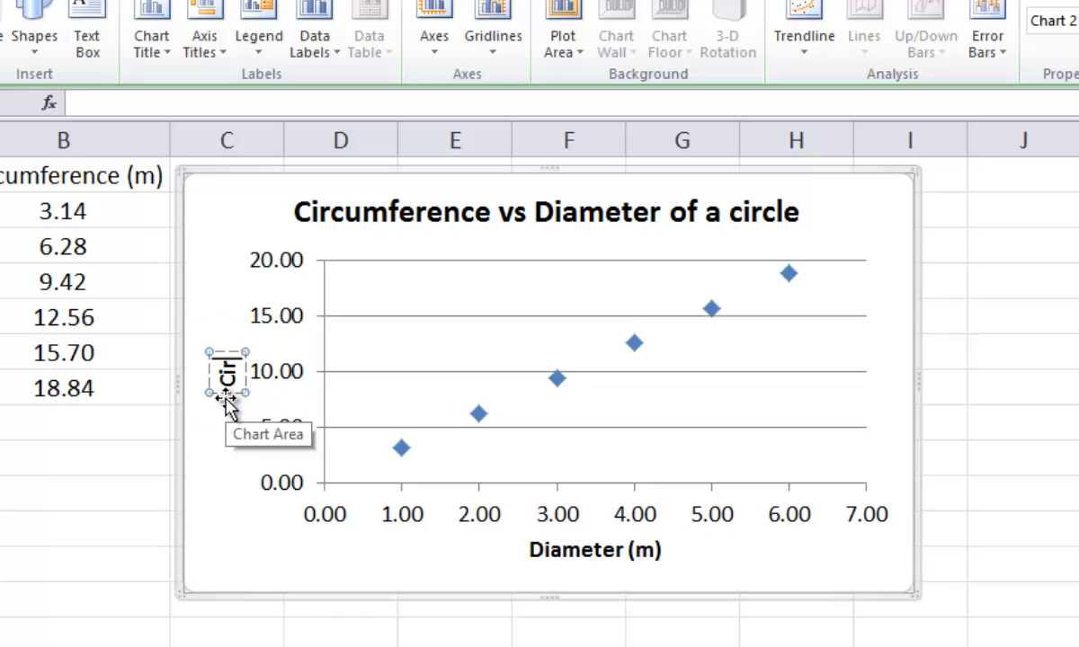
type("cumference ")
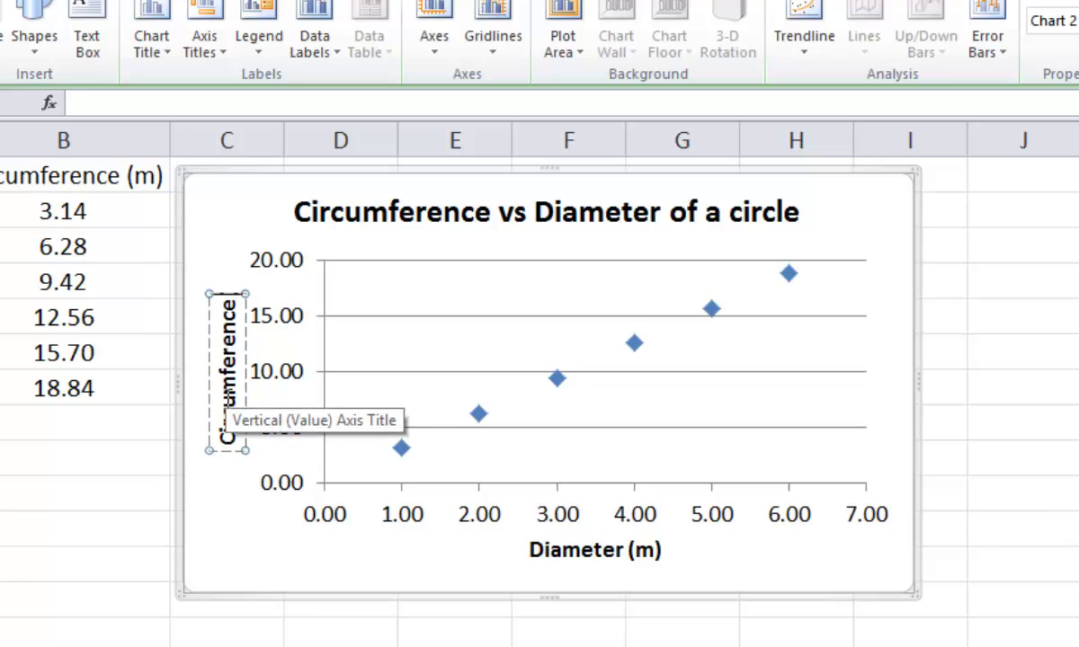
type("(m)")
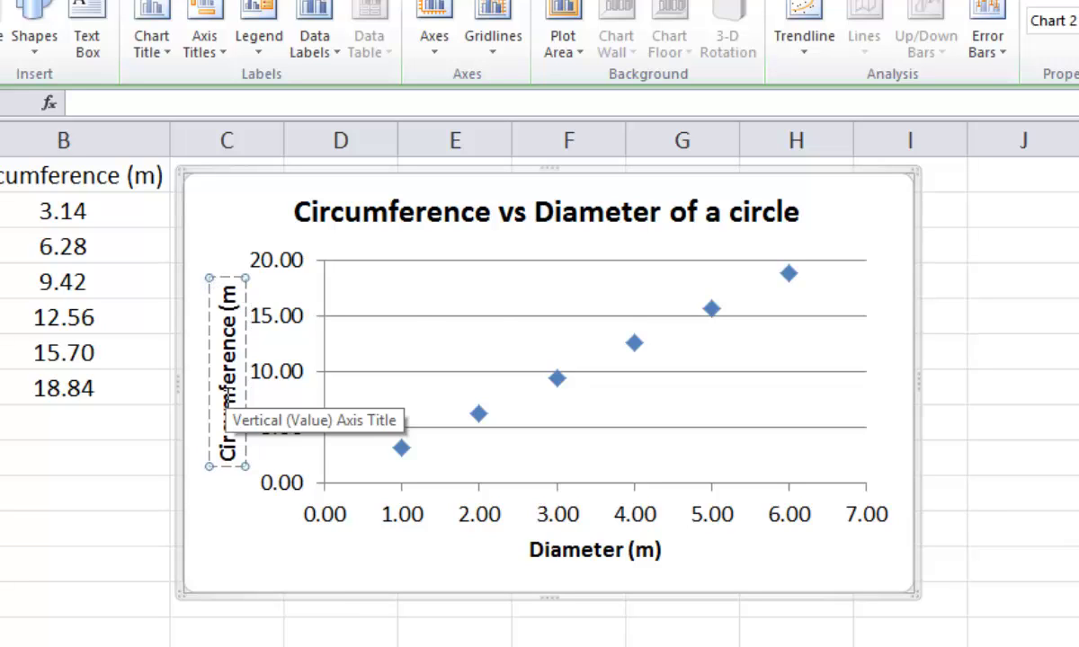
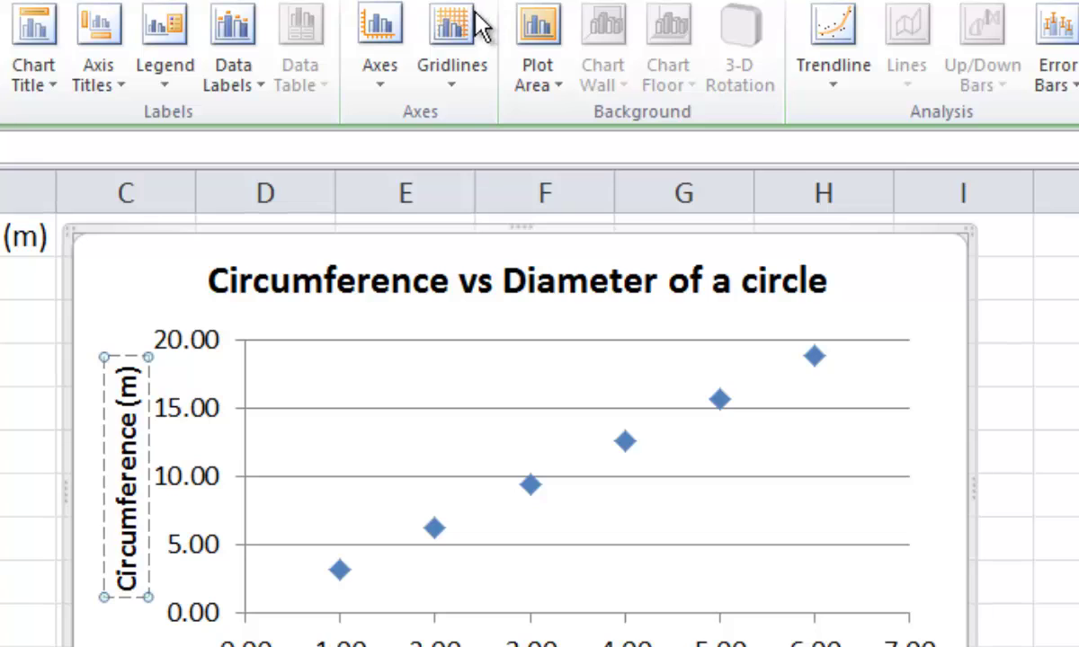
- Display both major and minor gridlines on the chart for the primary horizontal and primary vertical gridlines
left_click(452, 78)
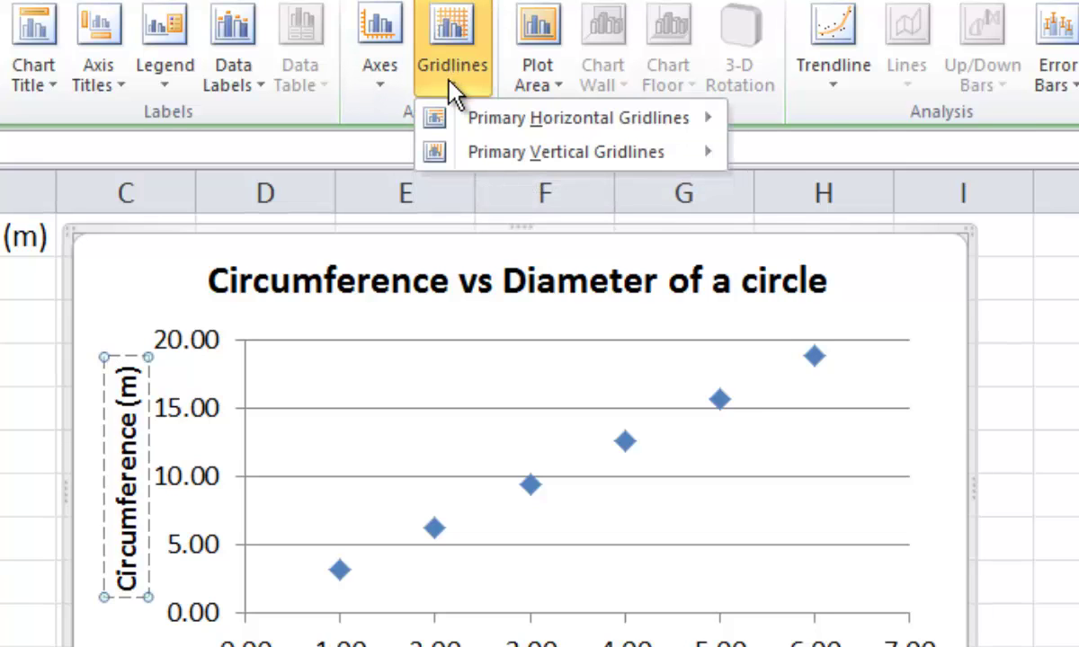
mouse_move(465, 120)
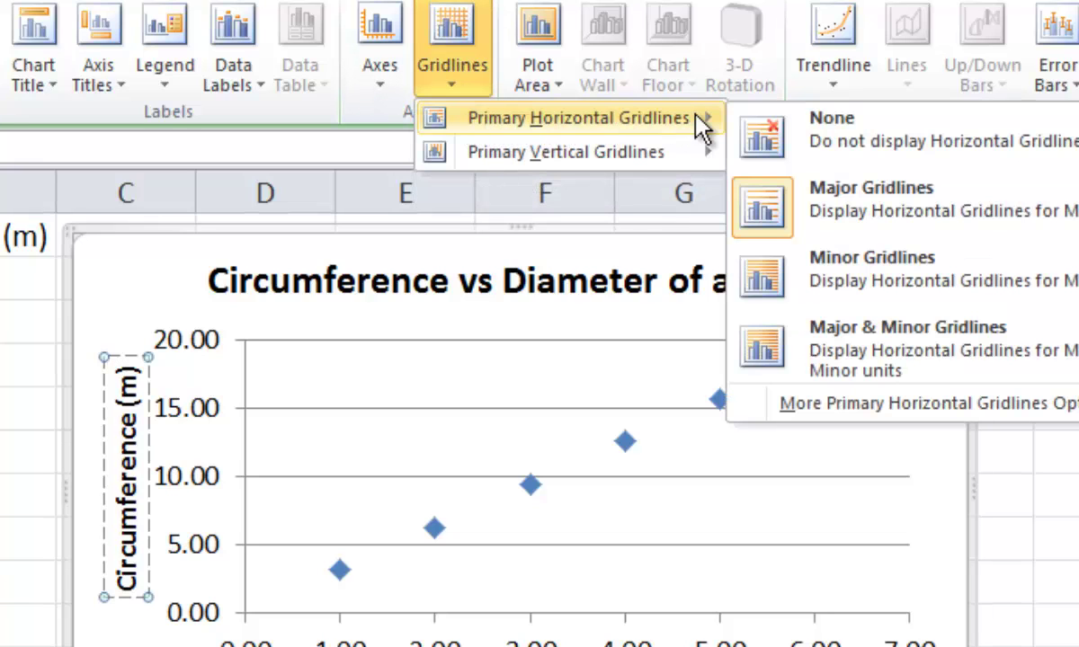
left_click(891, 349)
left_click(451, 78)
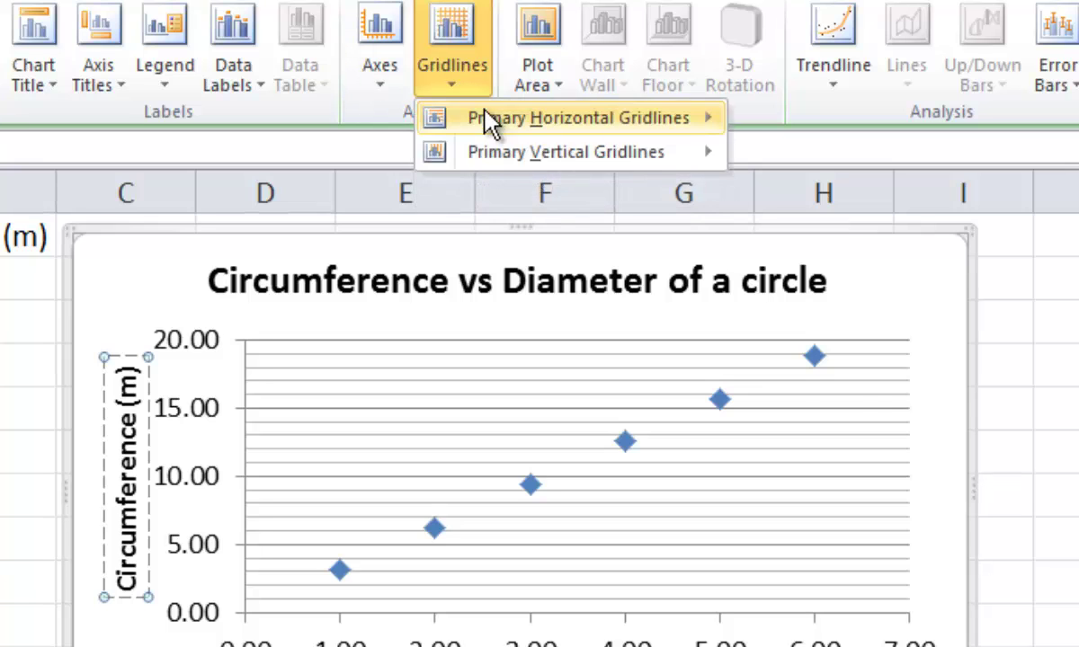
mouse_move(506, 151)
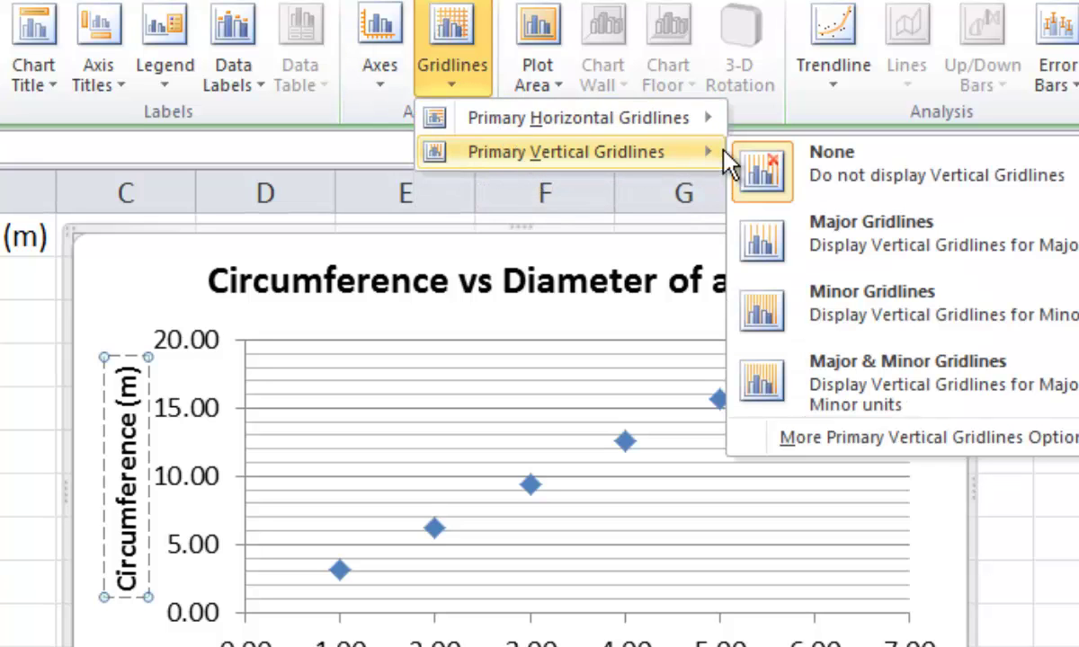
left_click(893, 367)
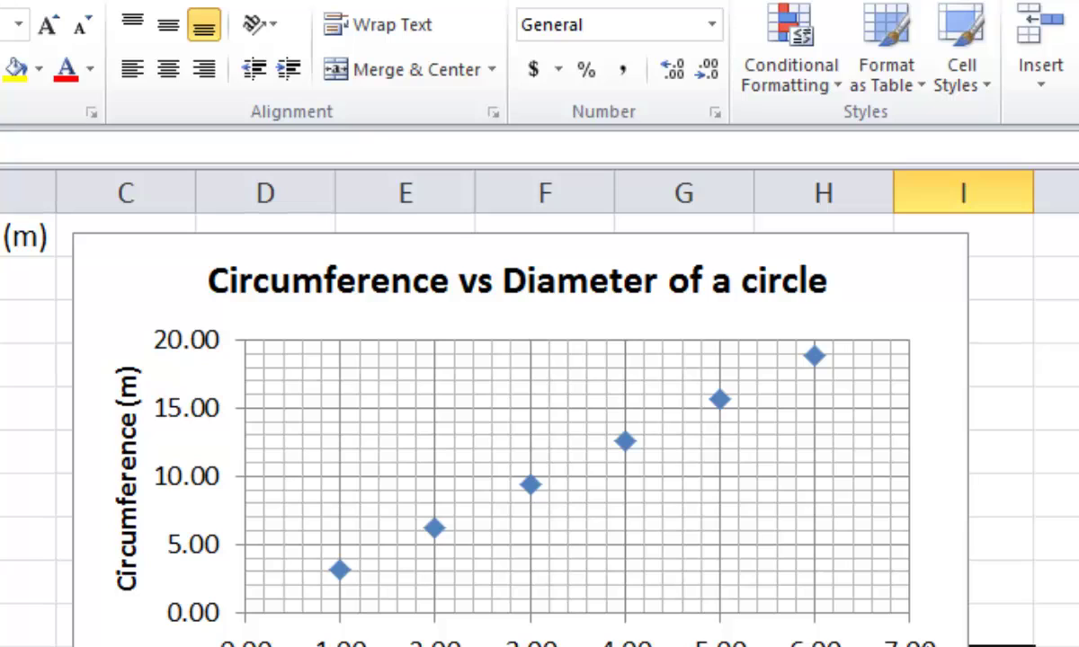
left_click(917, 249)
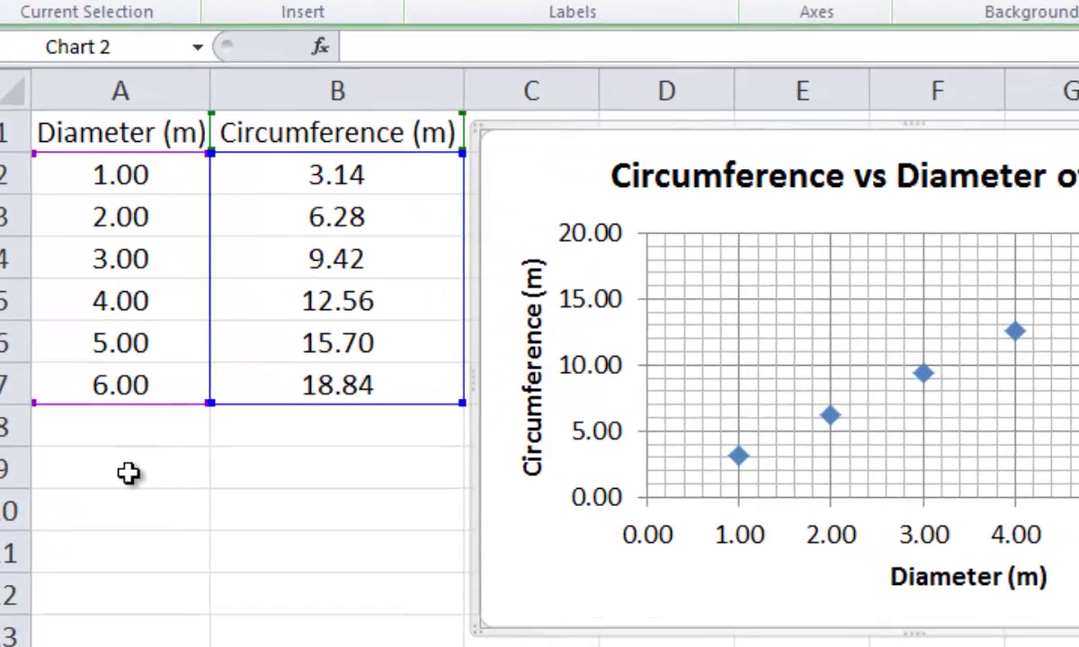
- Enter the label "Slope =" in cell A9 and insert the statistical SLOPE function in cell B9
left_click(129, 474)
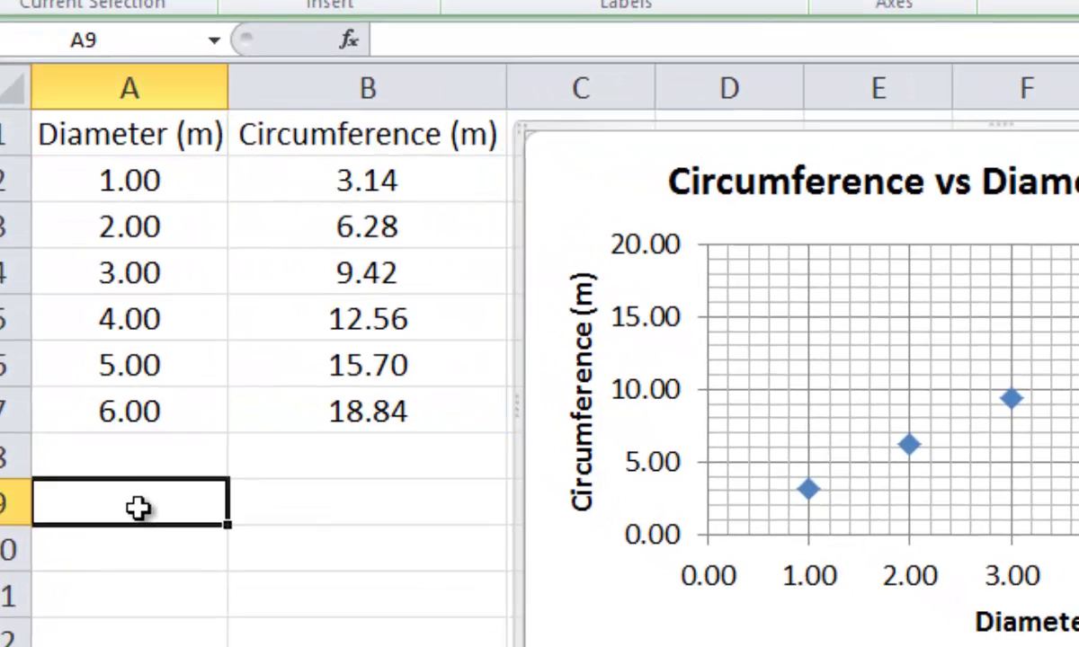
type("Slope =")
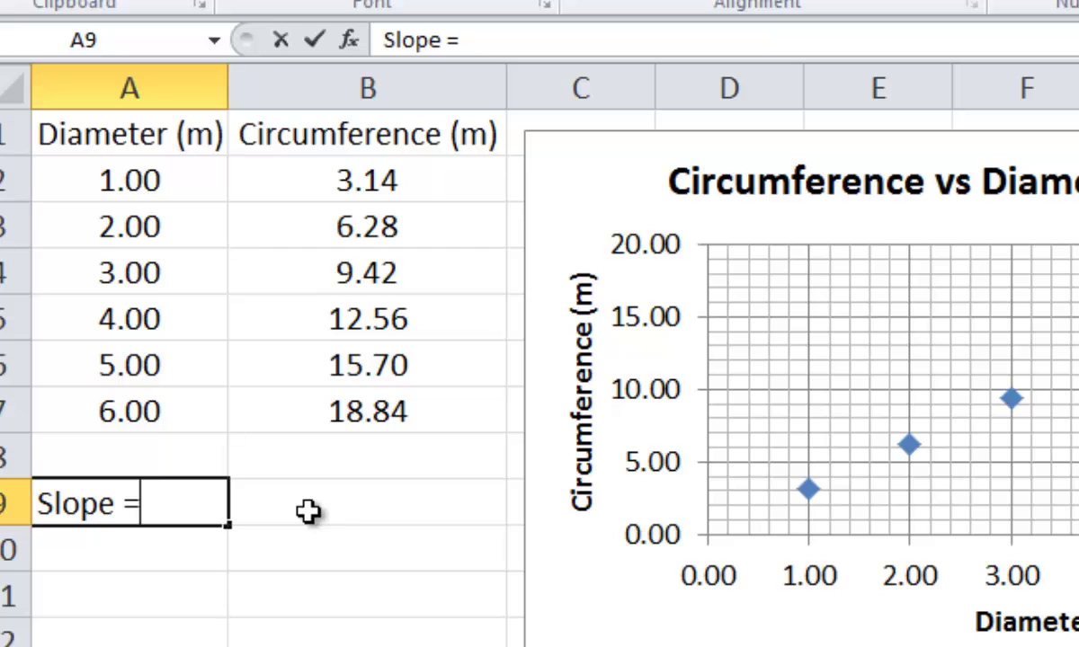
left_click(308, 511)
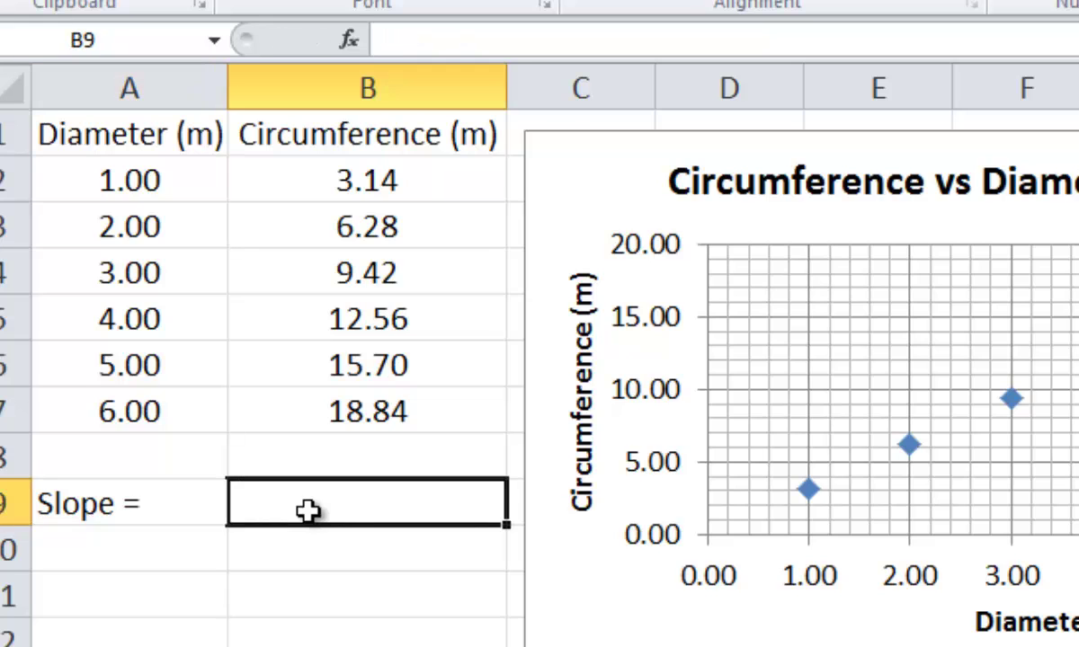
left_click(348, 40)
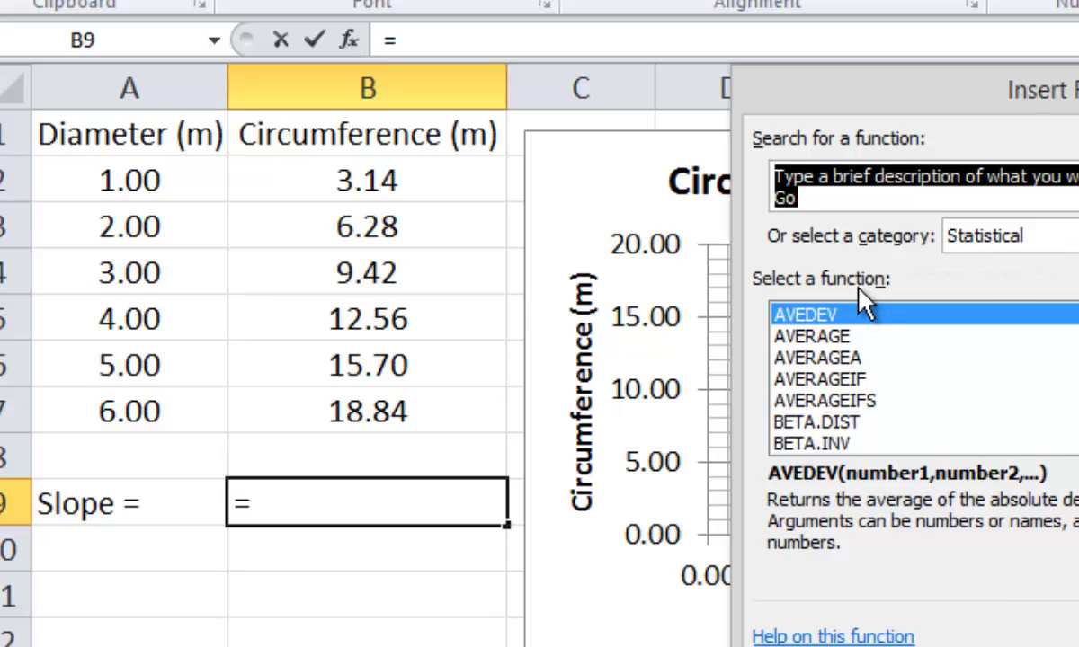
left_click(842, 401)
scroll(842, 409, "down", 20)
left_click(794, 444)
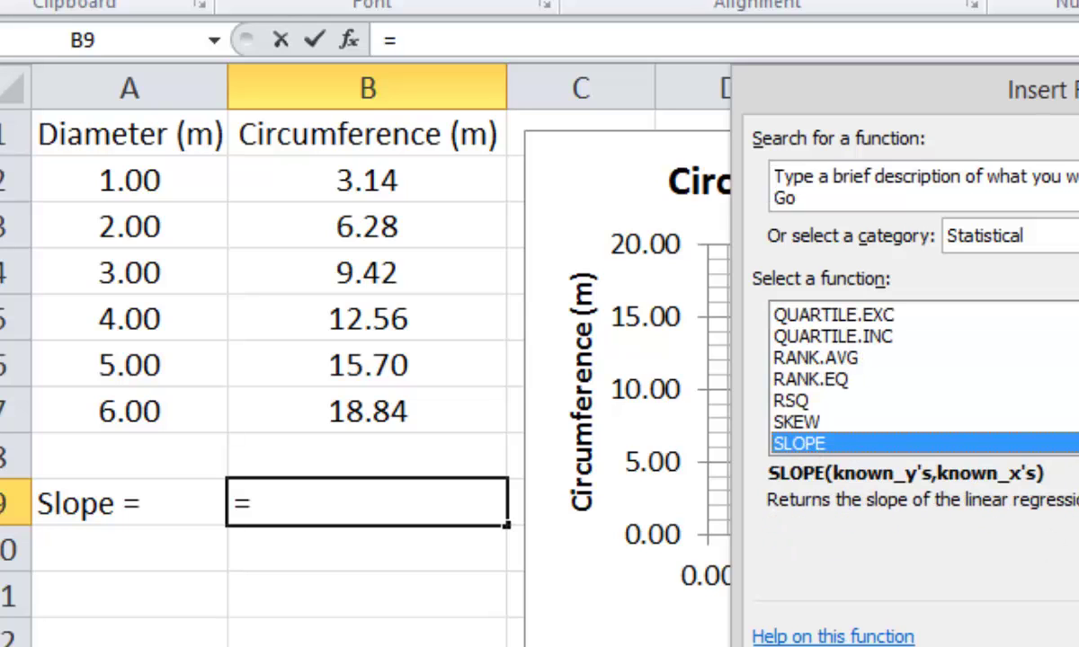
key("Return")
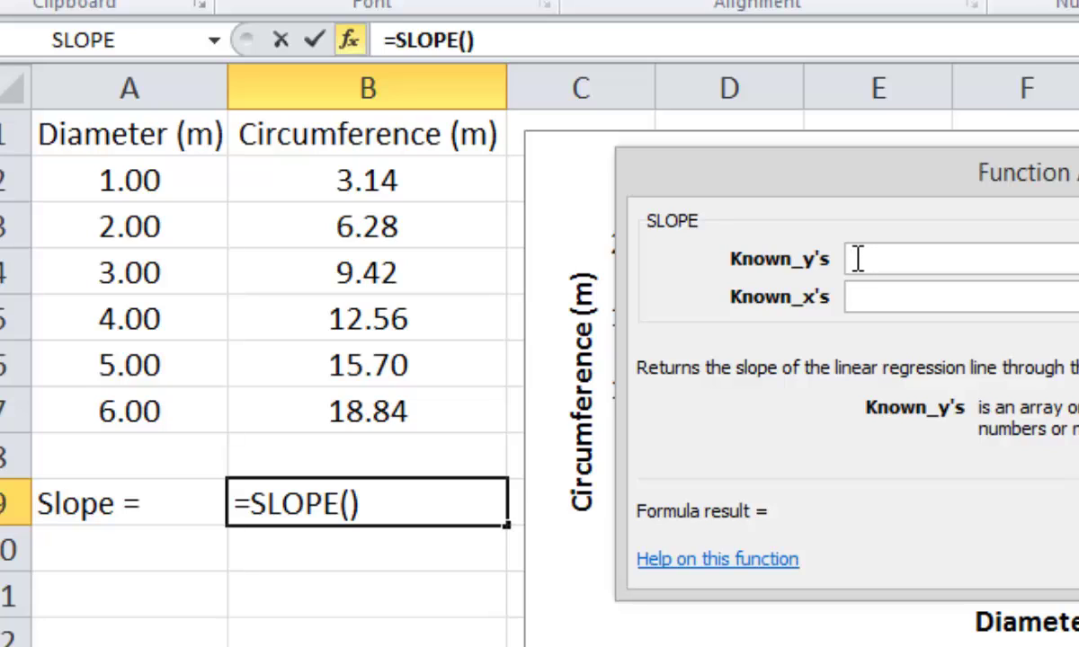
- Complete the SLOPE function with B2:B7 as the known y's and A2:A7 as the known x's
left_click(402, 184)
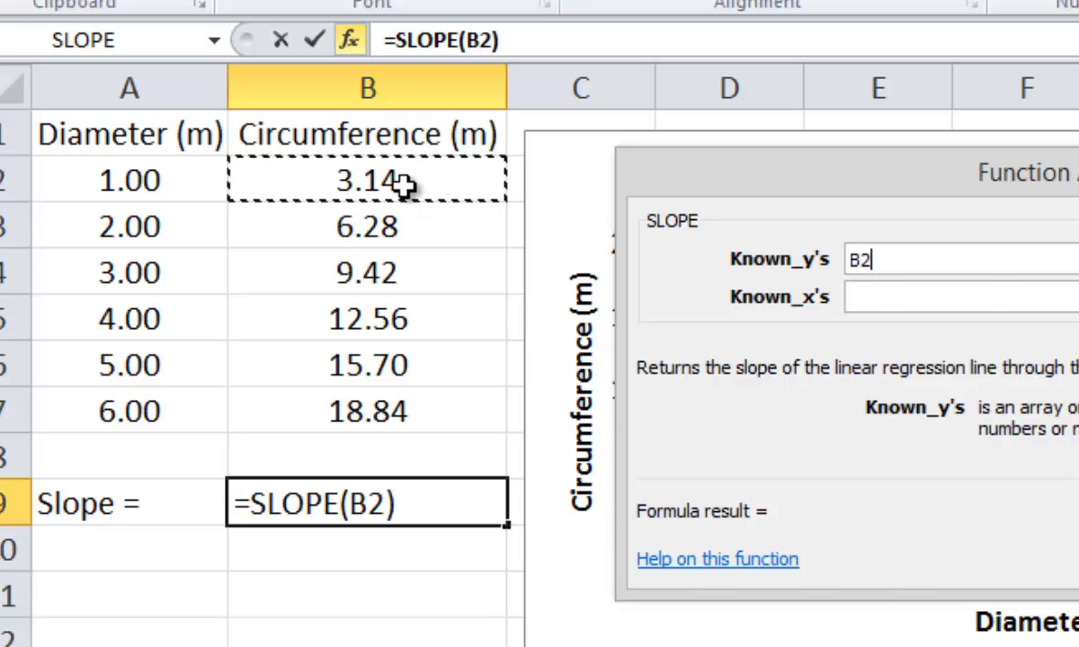
left_click_drag(401, 183, 402, 408)
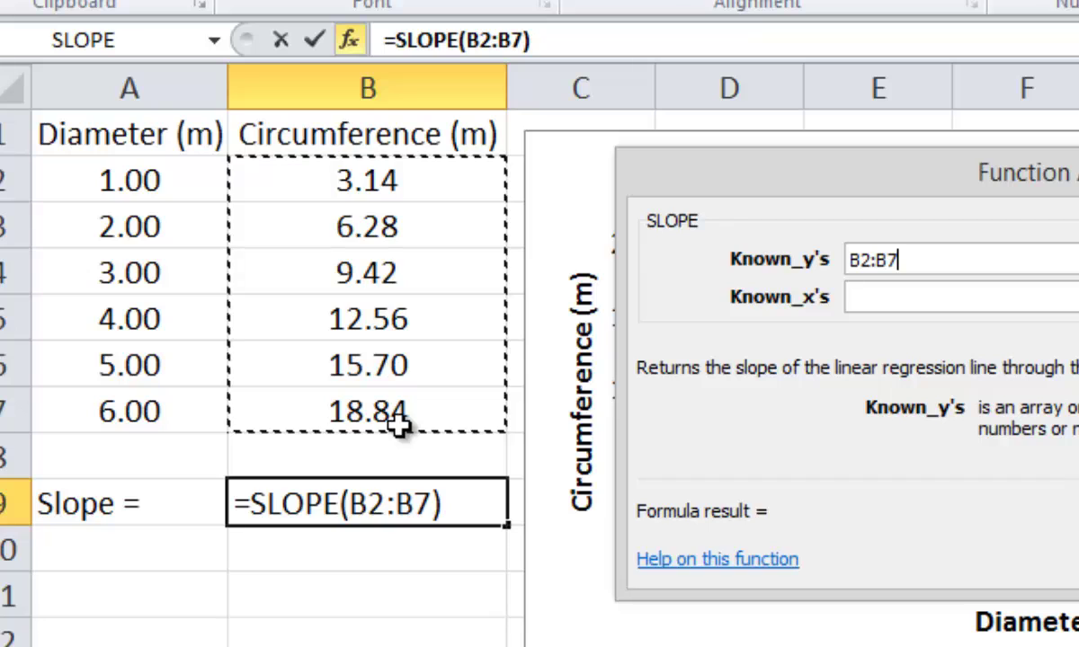
left_click(868, 296)
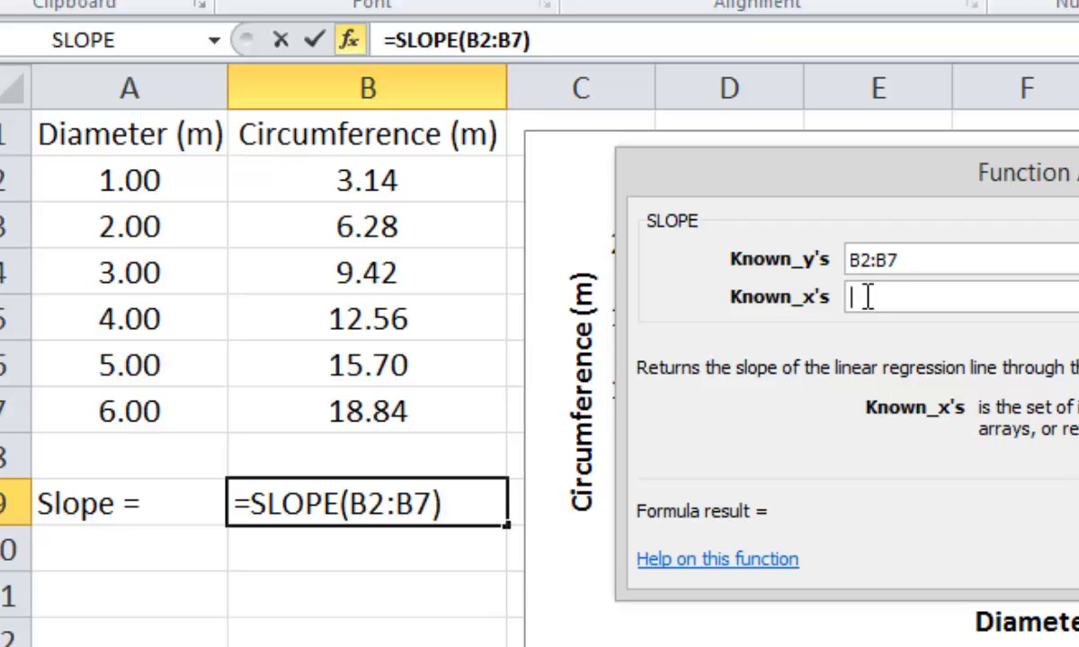
left_click_drag(140, 181, 140, 416)
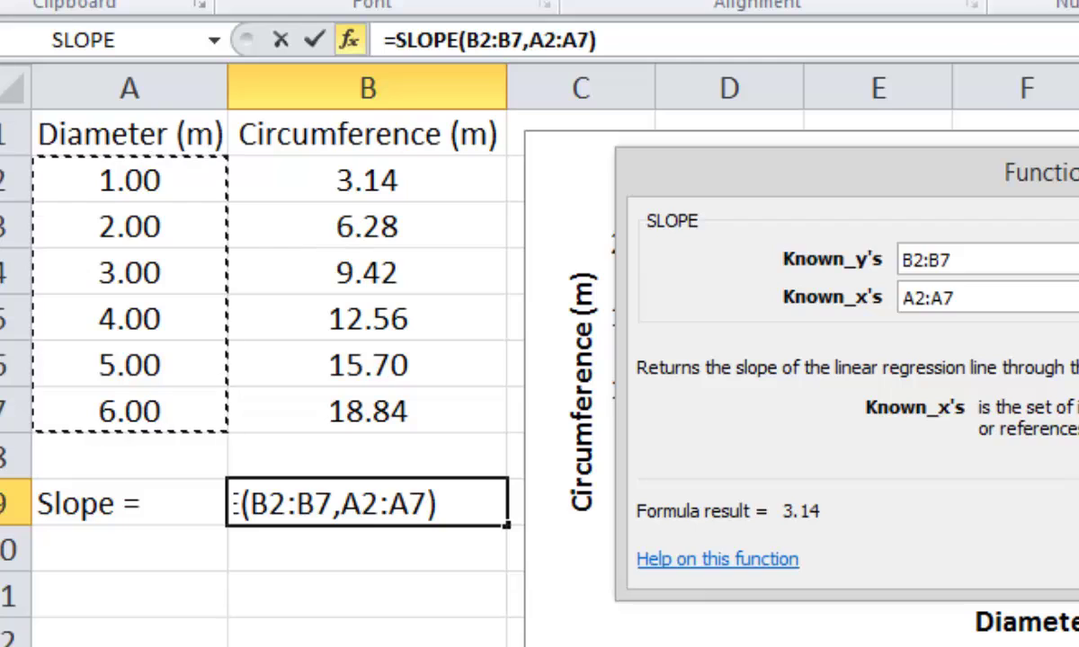
key("Return")
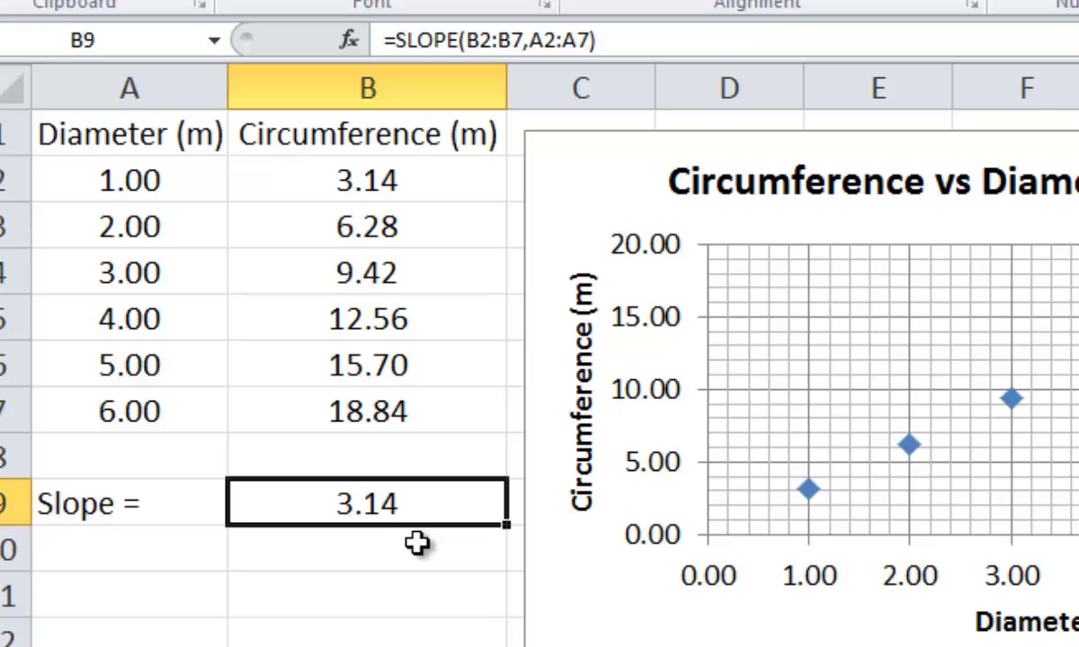
- Enter the label "Intercept=" in cell A10 and insert the statistical INTERCEPT function in cell B10
left_click(112, 551)
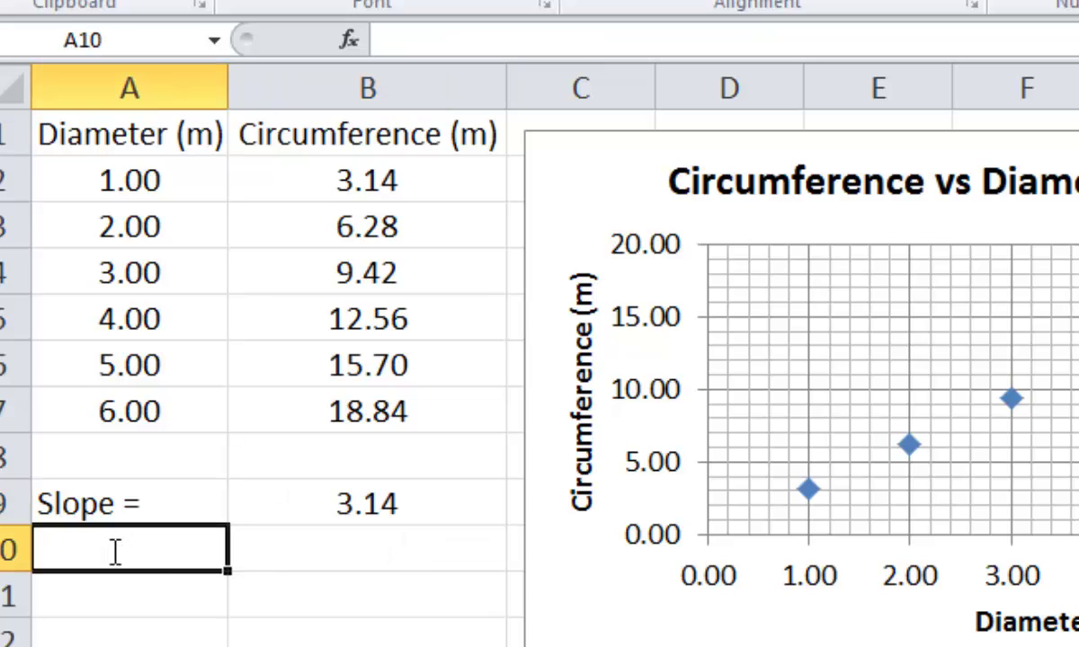
type("Intercept=")
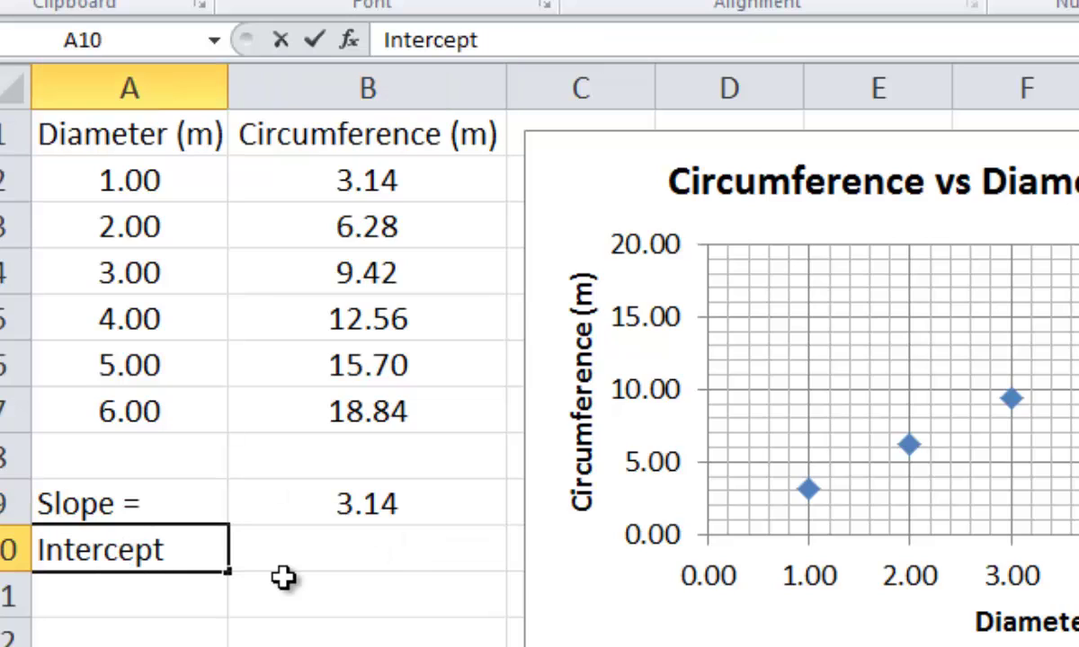
left_click(361, 557)
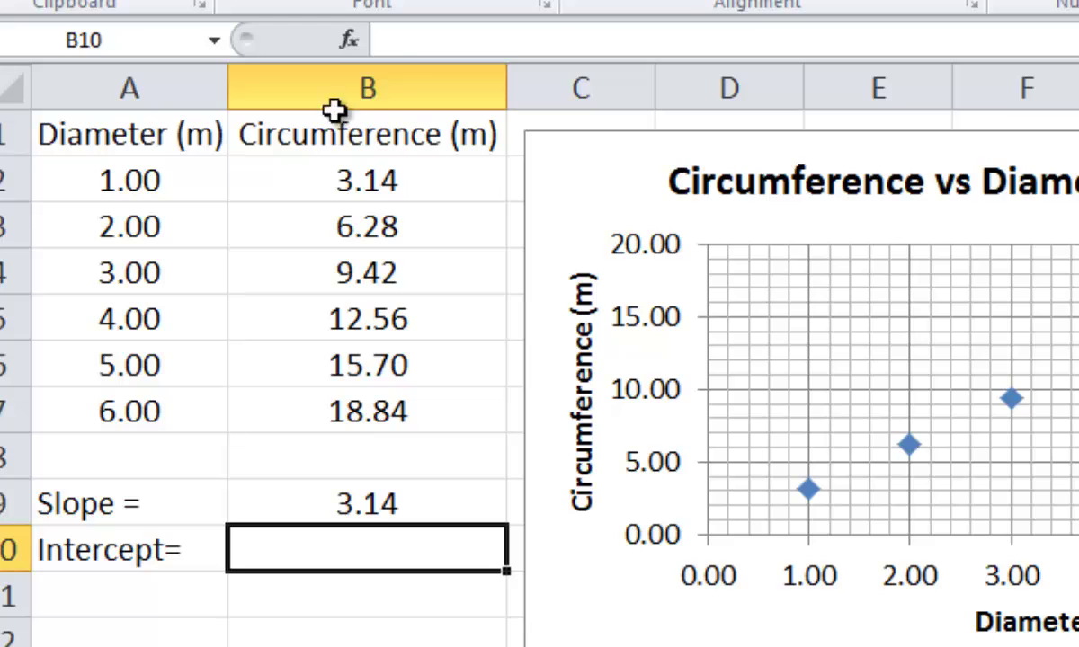
left_click(349, 40)
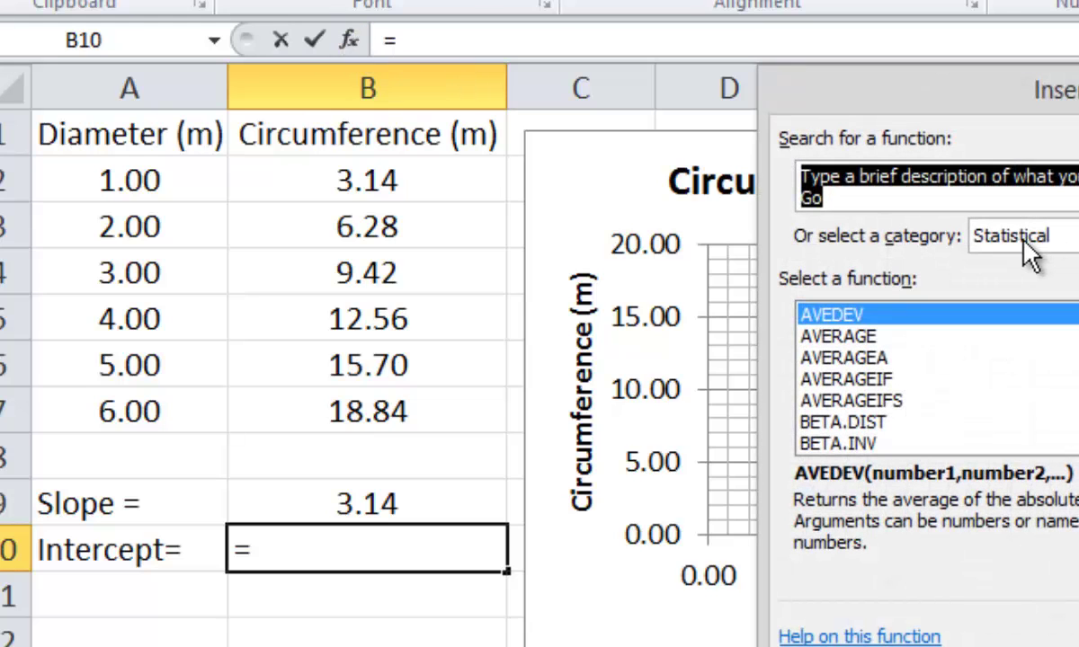
left_click(870, 428)
key("i")
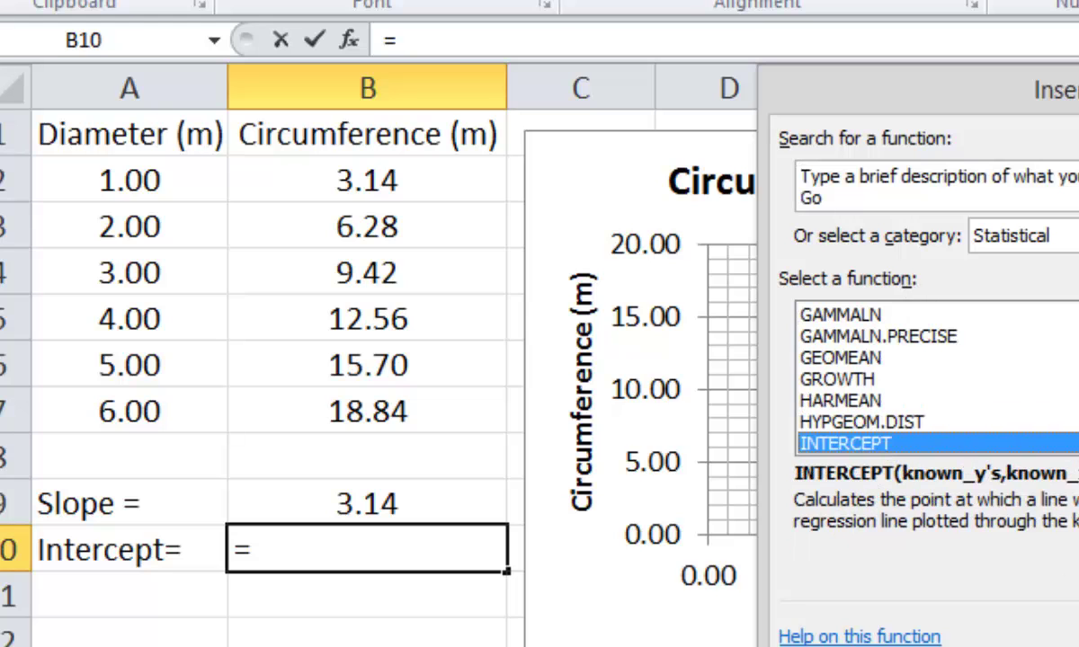
key("Return")
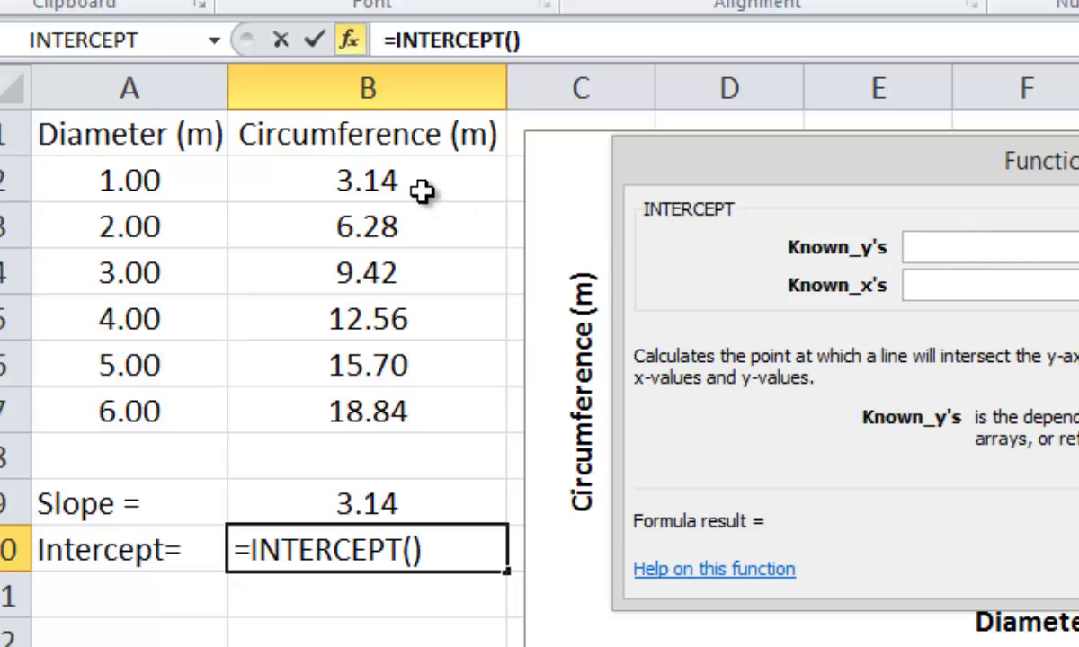
- Complete the INTERCEPT function with B2:B7 as the known y's and A2:A7 as the known x's
left_click_drag(419, 181, 419, 398)
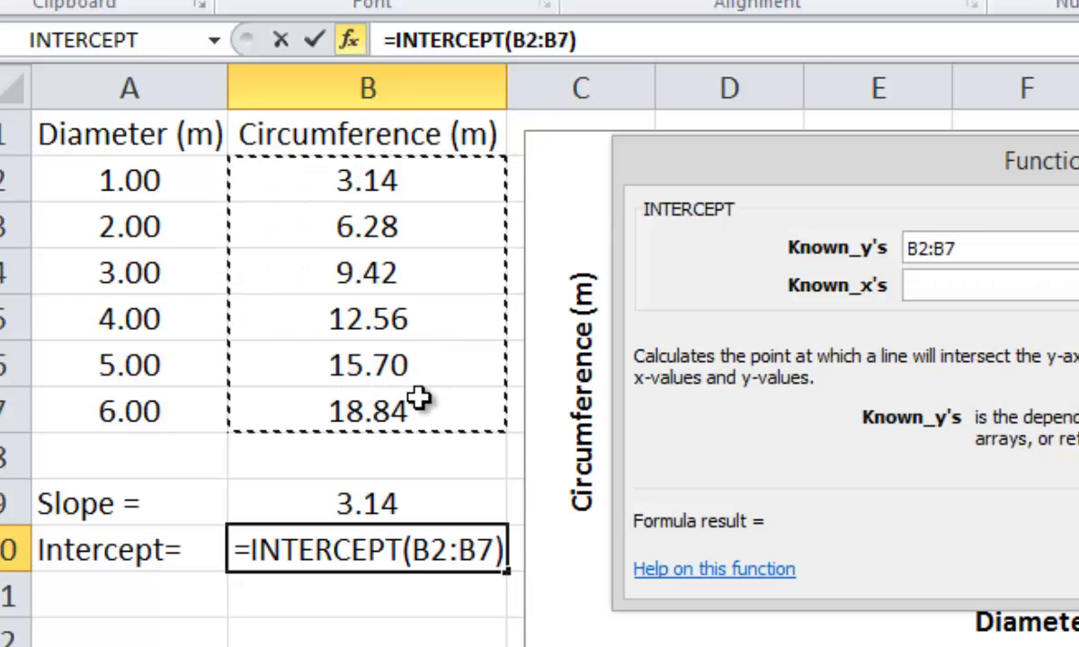
left_click(930, 284)
left_click_drag(149, 188, 158, 411)
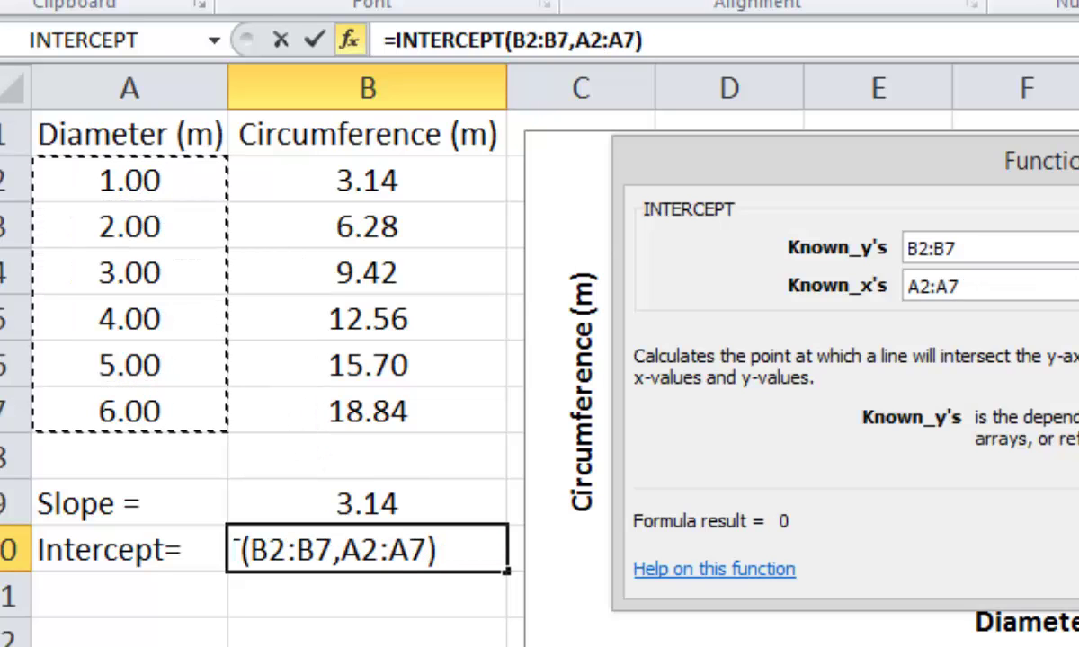
key("Return")
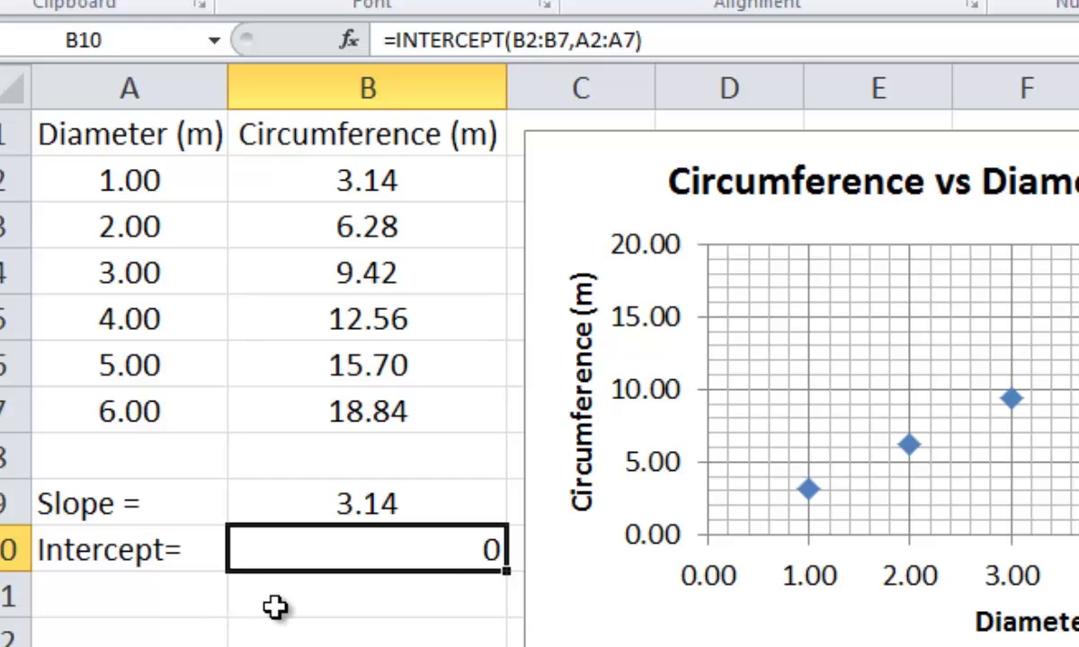
- Centre the contents of the slope and intercept cells A9:B10 horizontally
left_click(265, 580)
left_click_drag(113, 509, 361, 546)
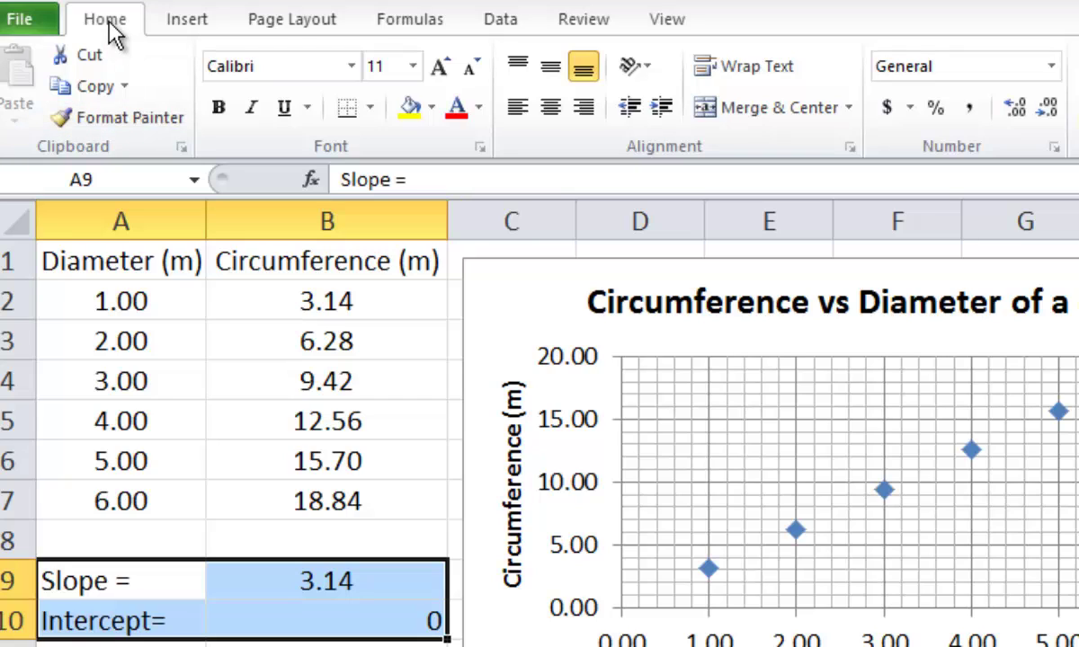
left_click(552, 112)
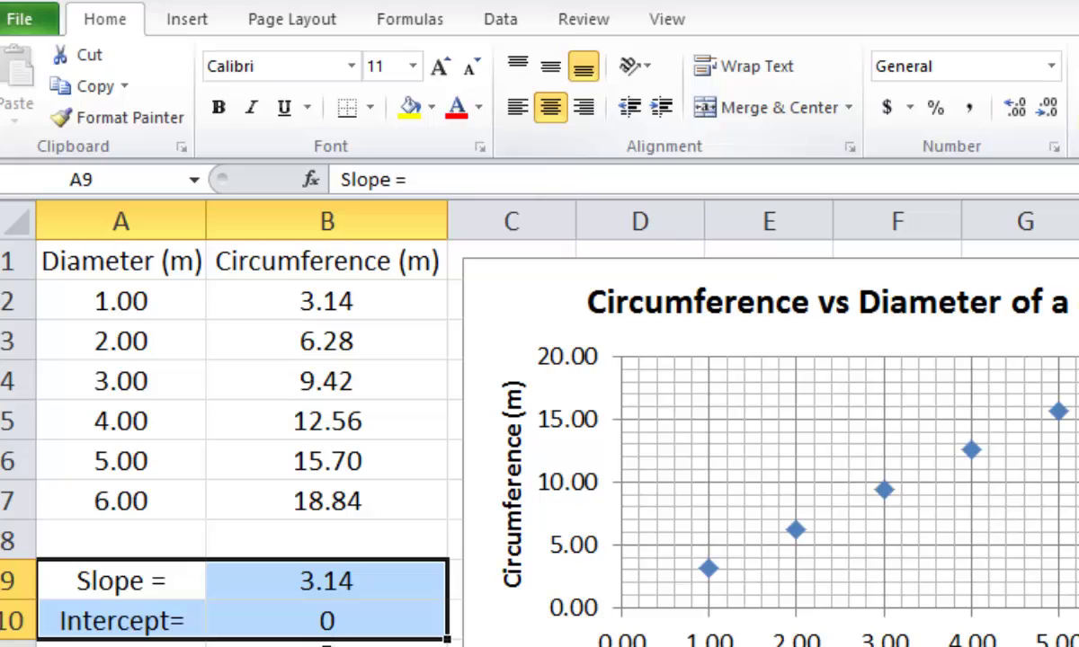
left_click(327, 646)
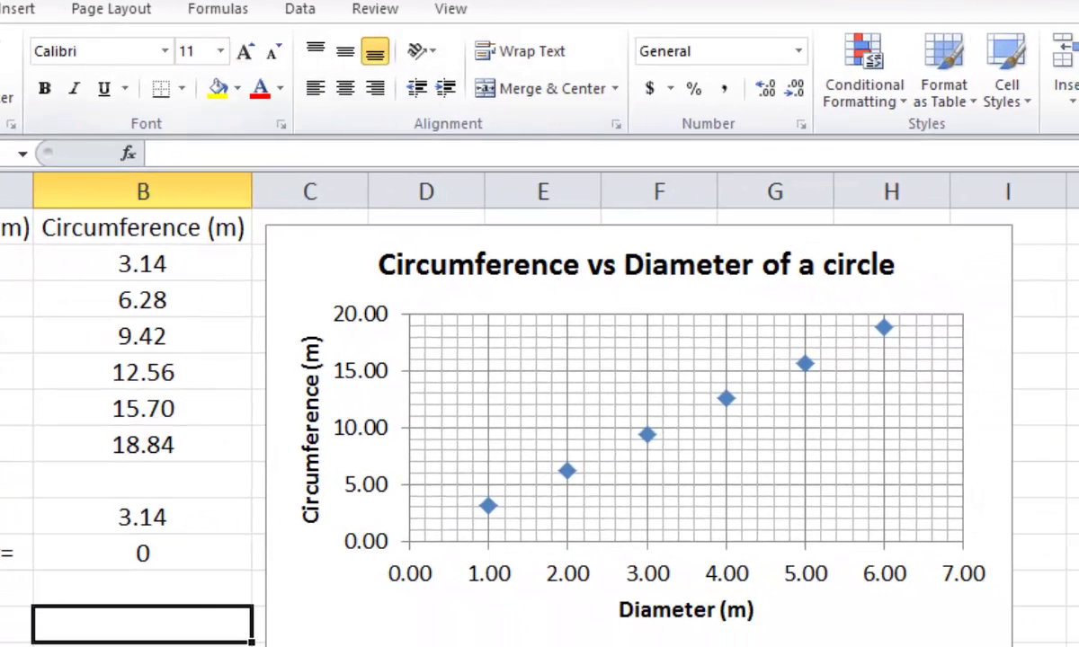
- Add a linear trendline to the scatter chart and display its equation on the chart
left_click(513, 231)
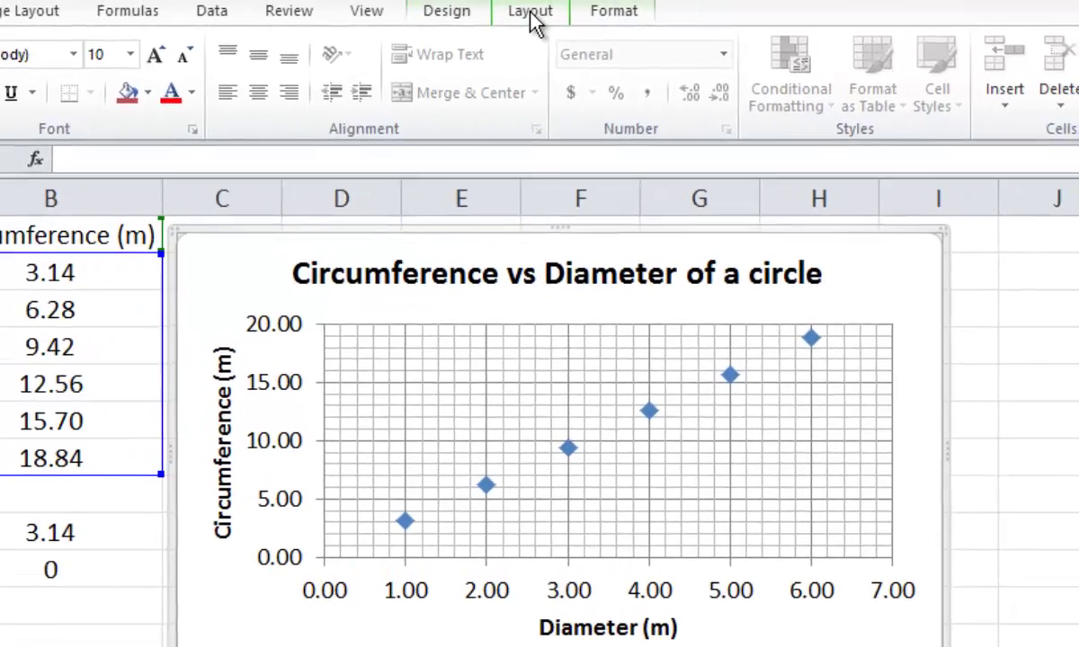
left_click(611, 12)
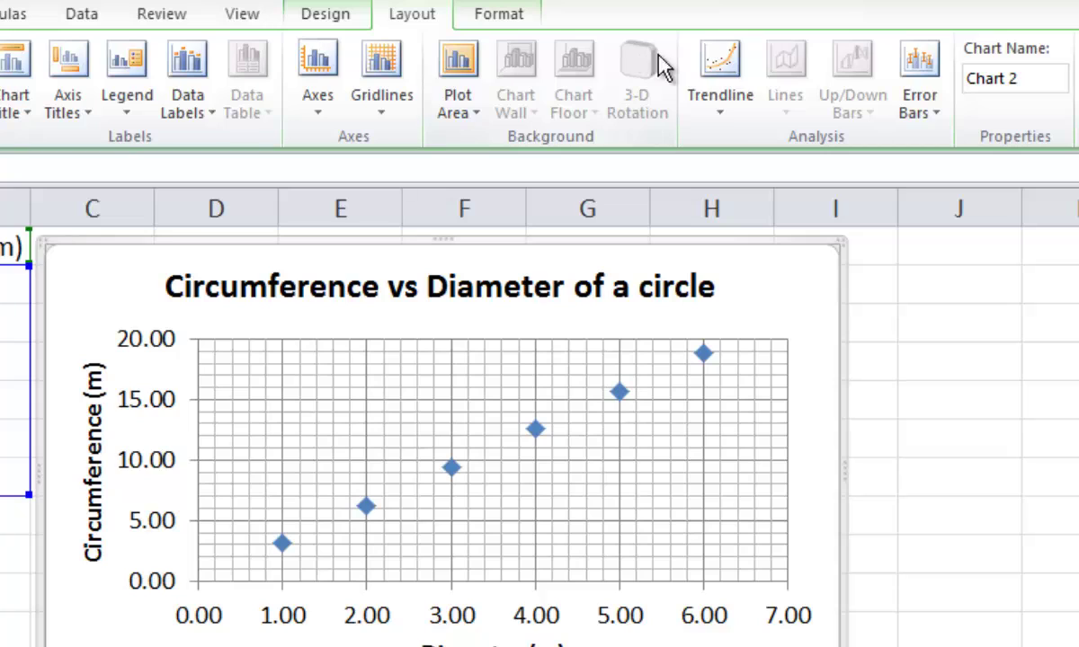
left_click(722, 106)
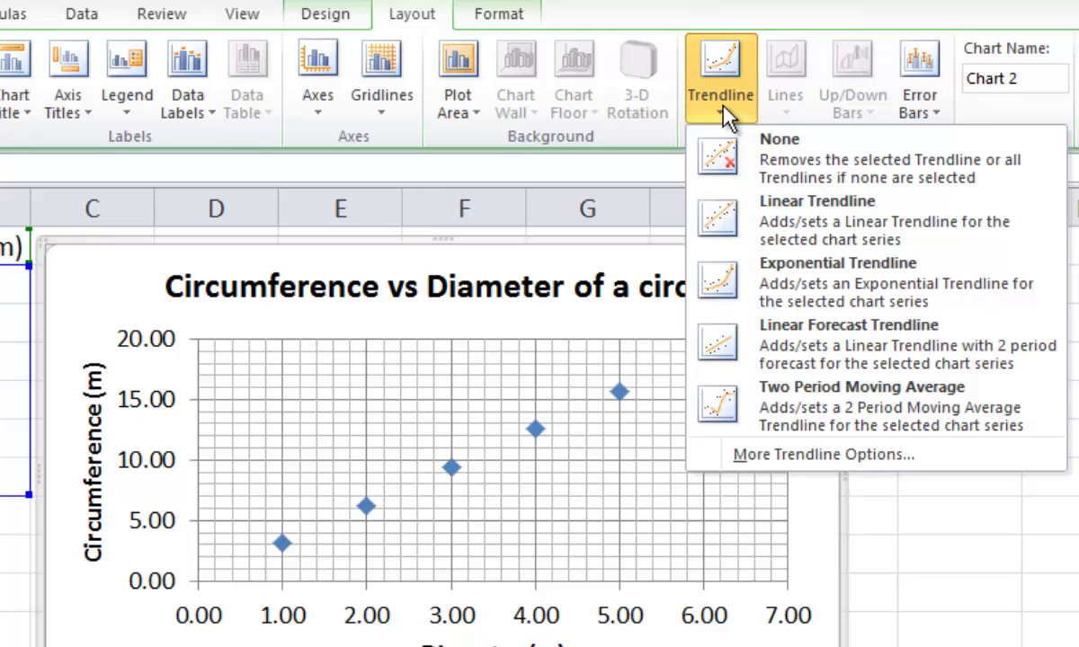
left_click(816, 455)
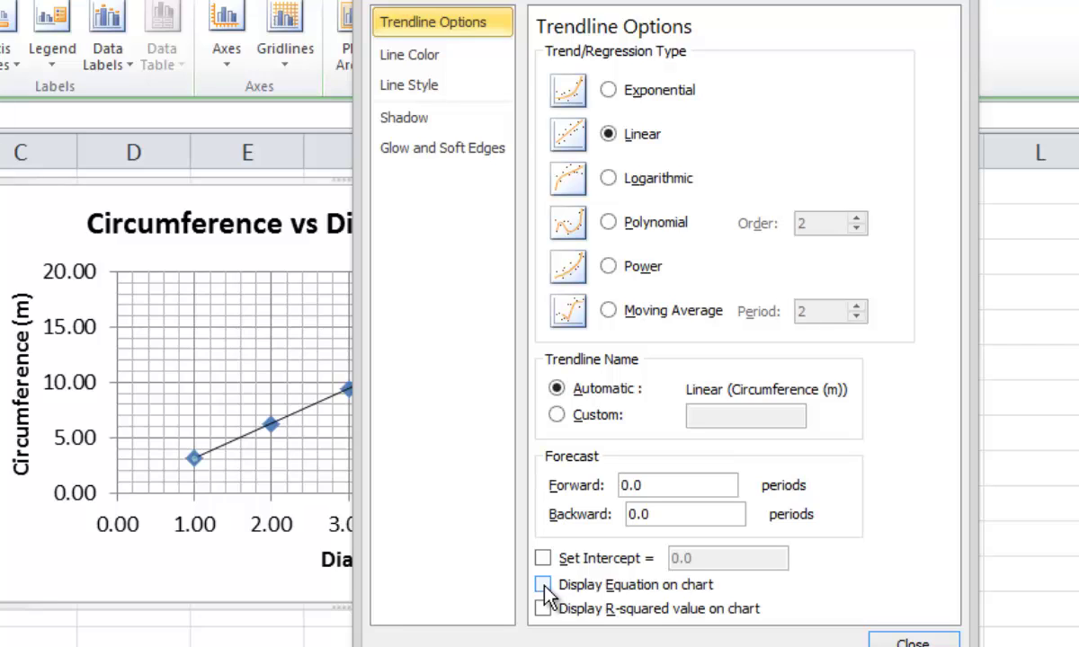
left_click(543, 585)
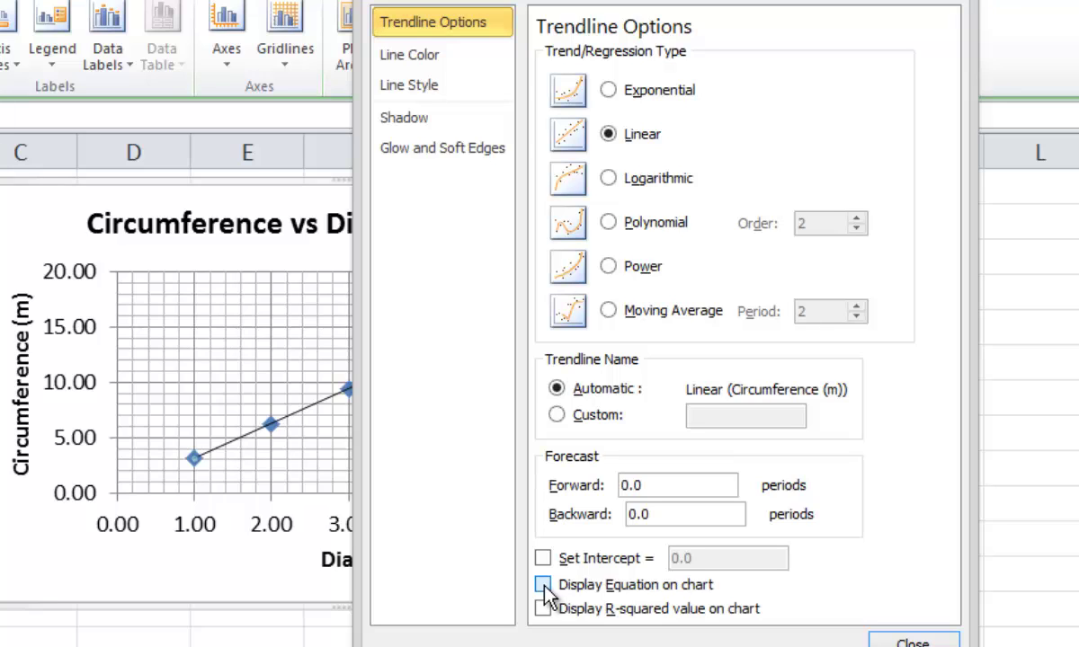
left_click(895, 639)
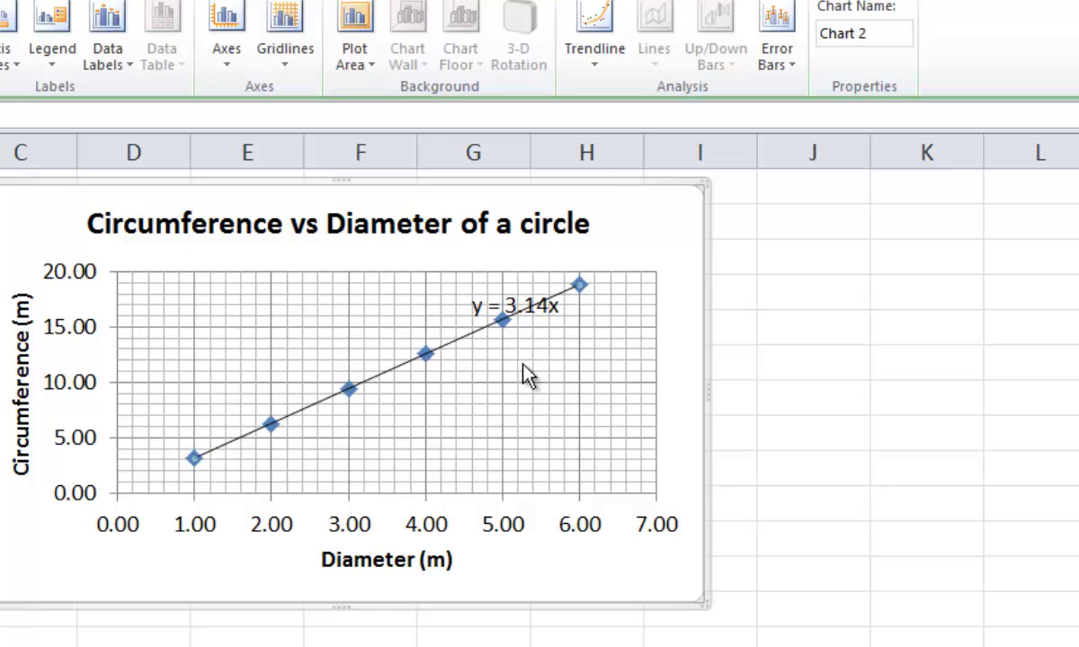
- Reword the trendline equation label as "Circumference = 3.14 diameter" and place it centred between the chart title and the plot area
left_click_drag(519, 304, 412, 258)
left_click(338, 258)
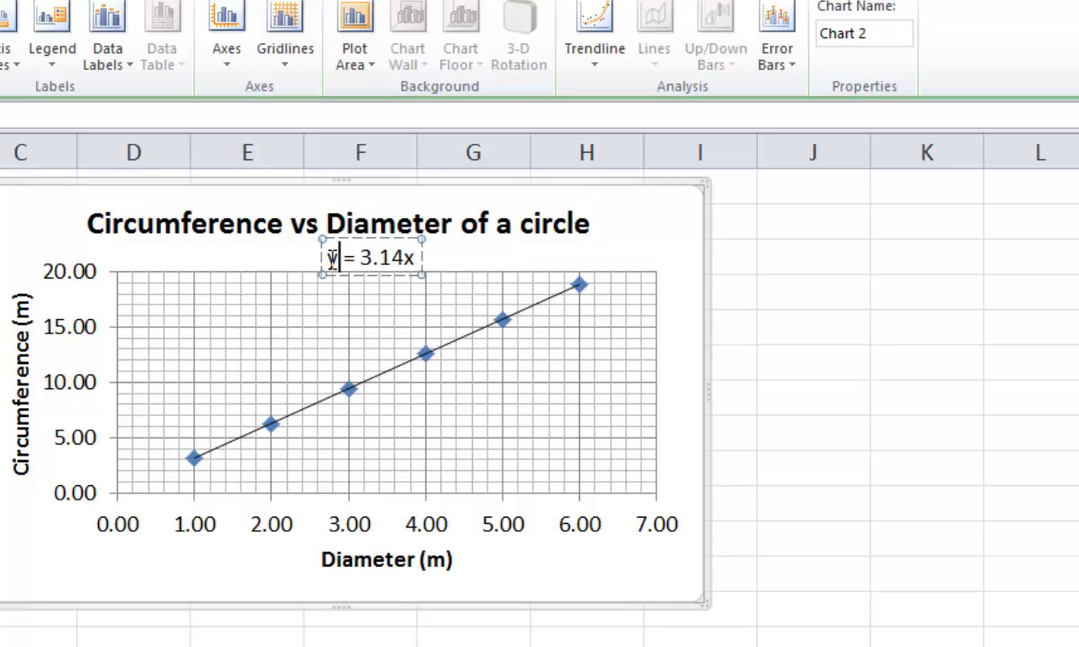
left_click_drag(328, 258, 340, 258)
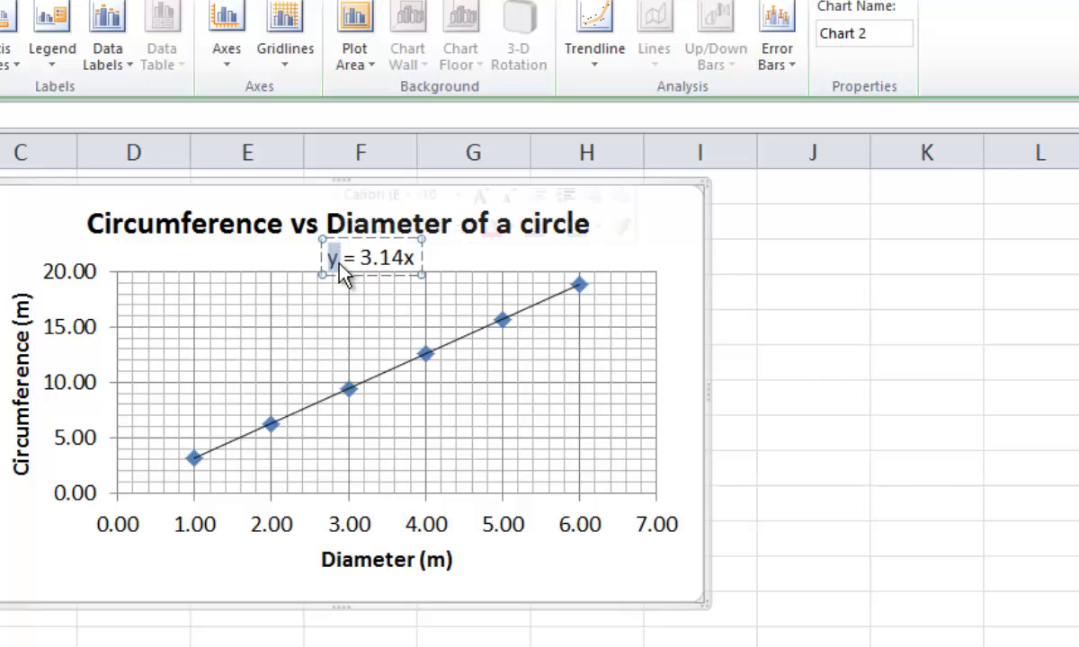
type("Circumference")
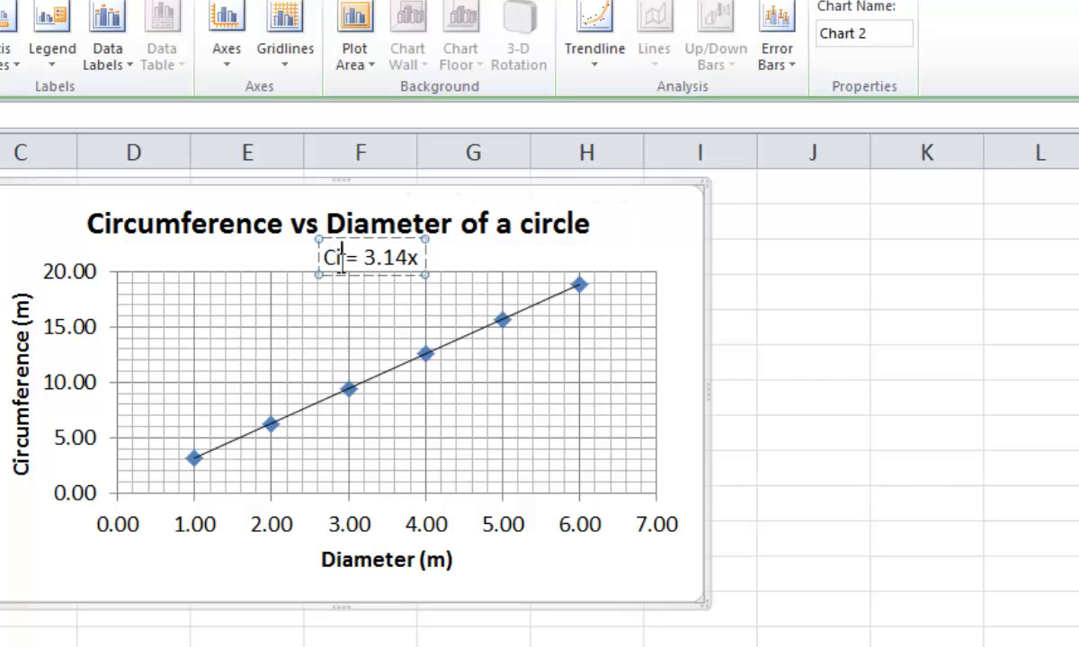
left_click(411, 261)
key("BackSpace")
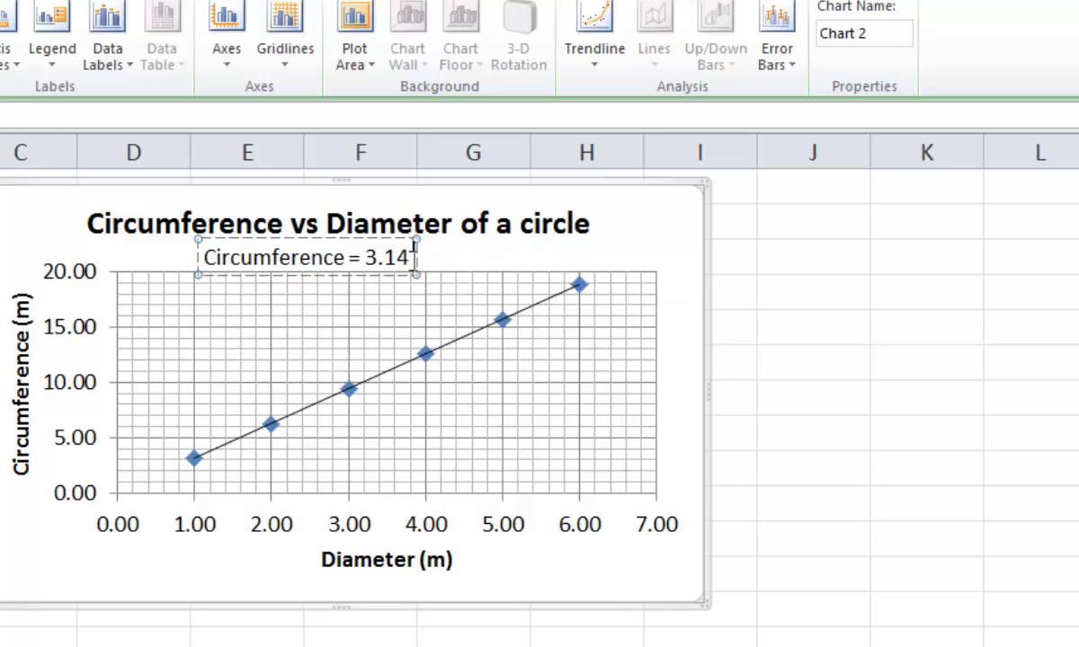
type("diameter")
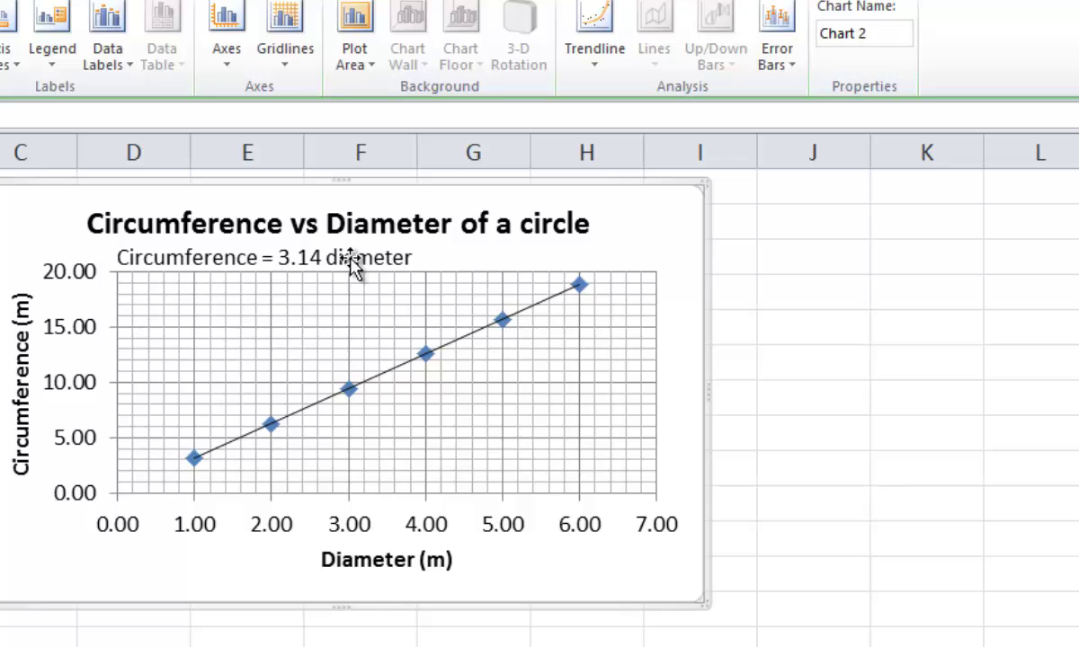
left_click_drag(334, 255, 395, 248)
left_click(472, 176)
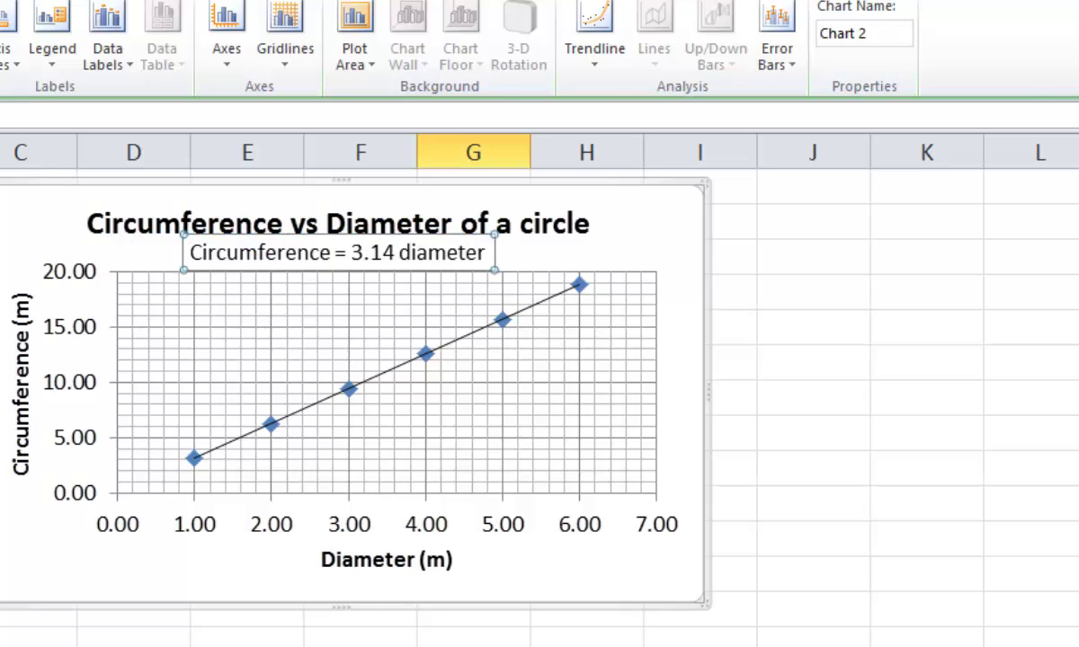